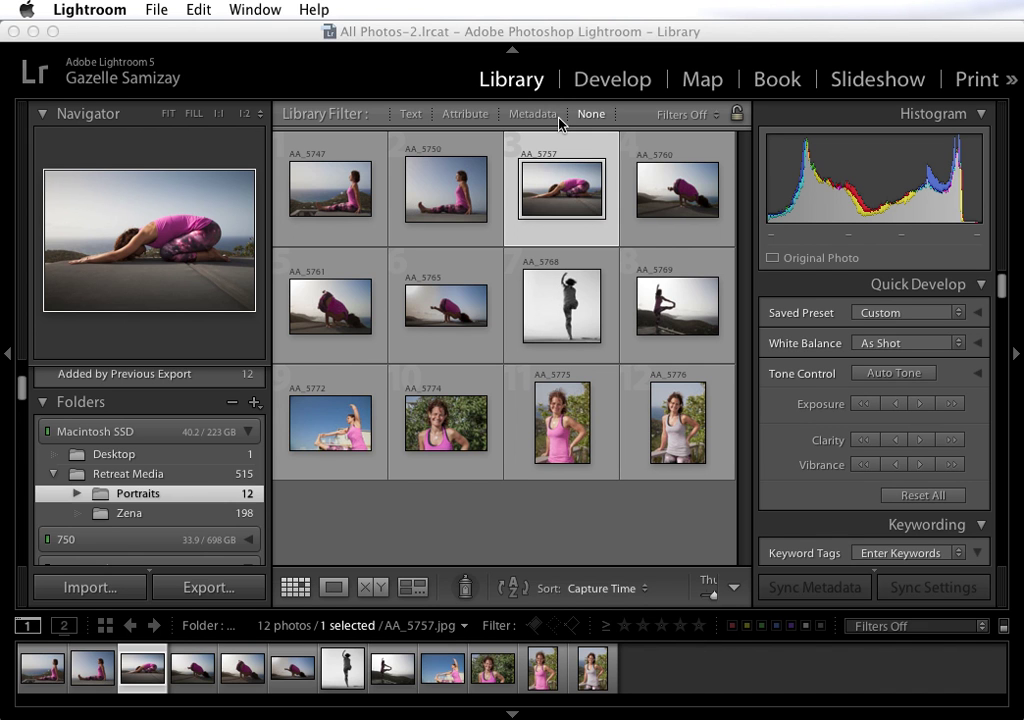
- Switch Lightroom to the Print module with the yoga photo AA_5757.jpg on the page
click(527, 180)
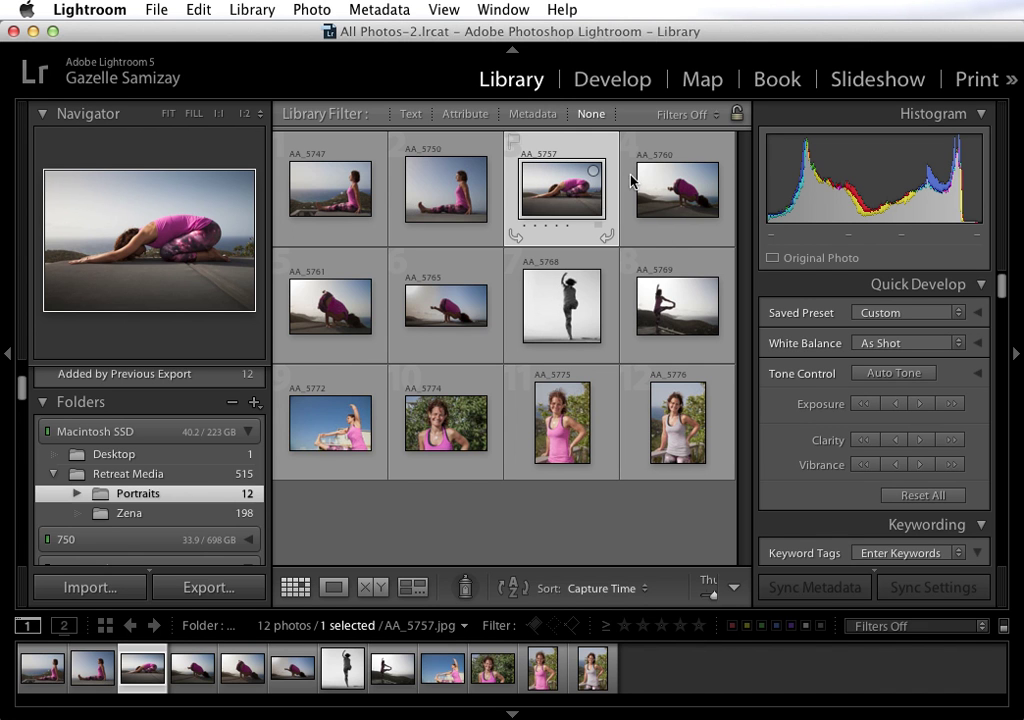
click(973, 81)
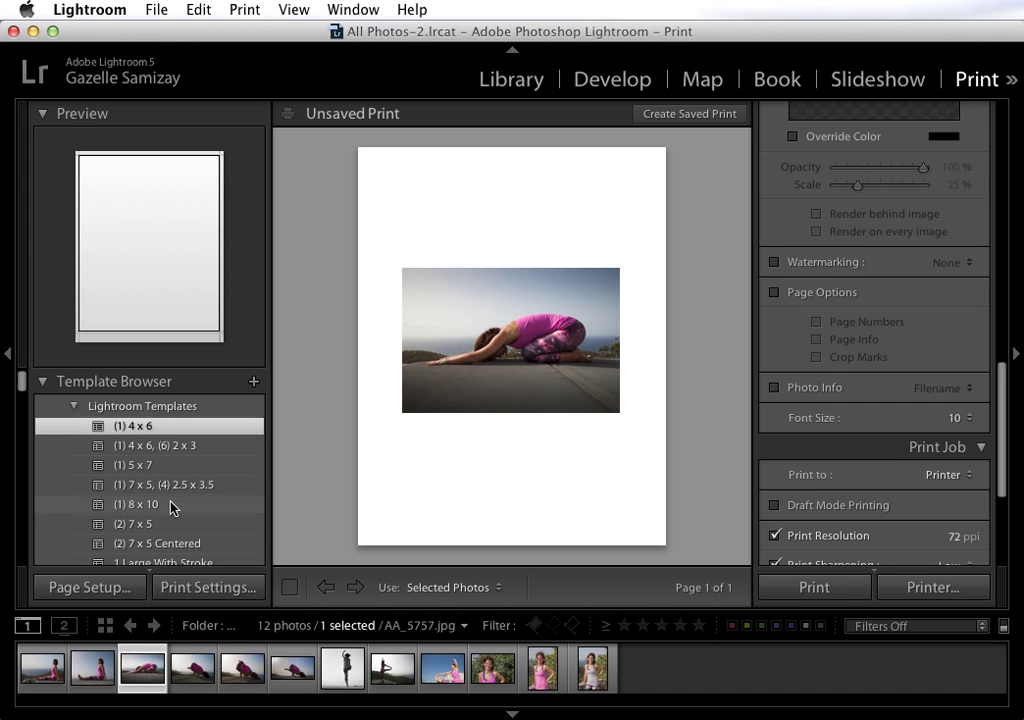
scroll(145, 450, down, 5)
scroll(145, 462, down, 10)
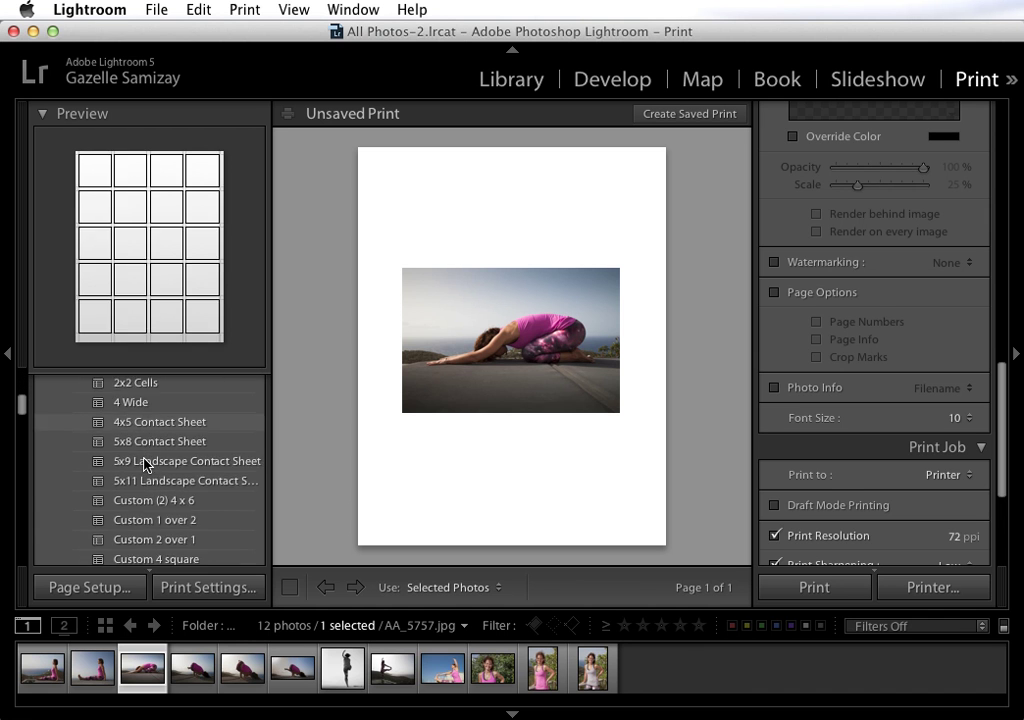
scroll(145, 462, down, 5)
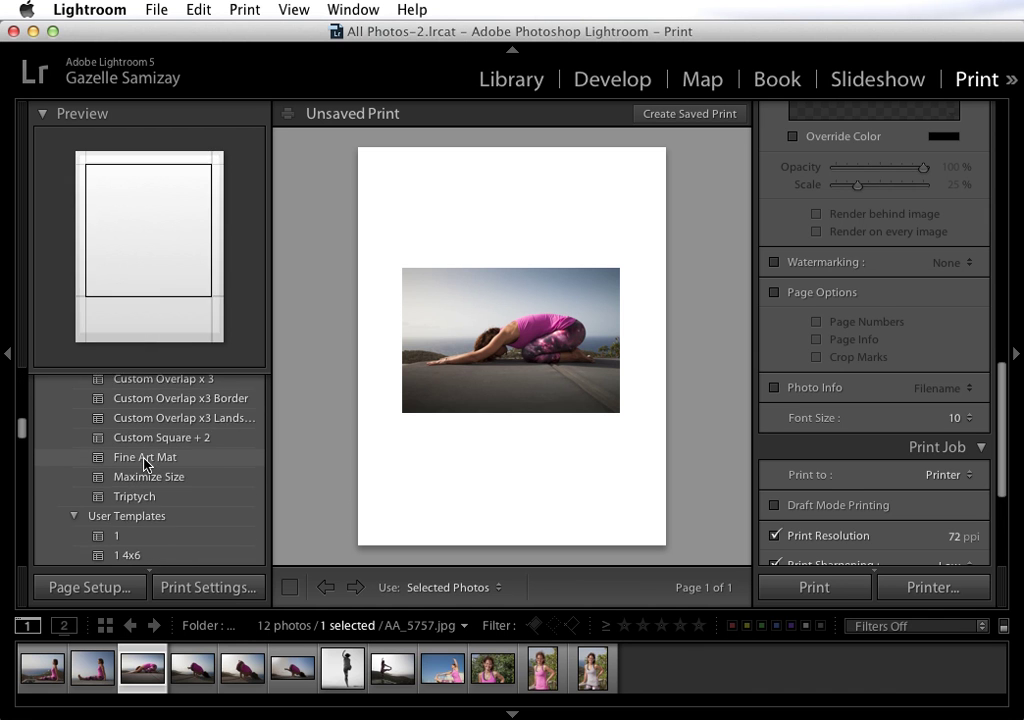
scroll(145, 462, up, 3)
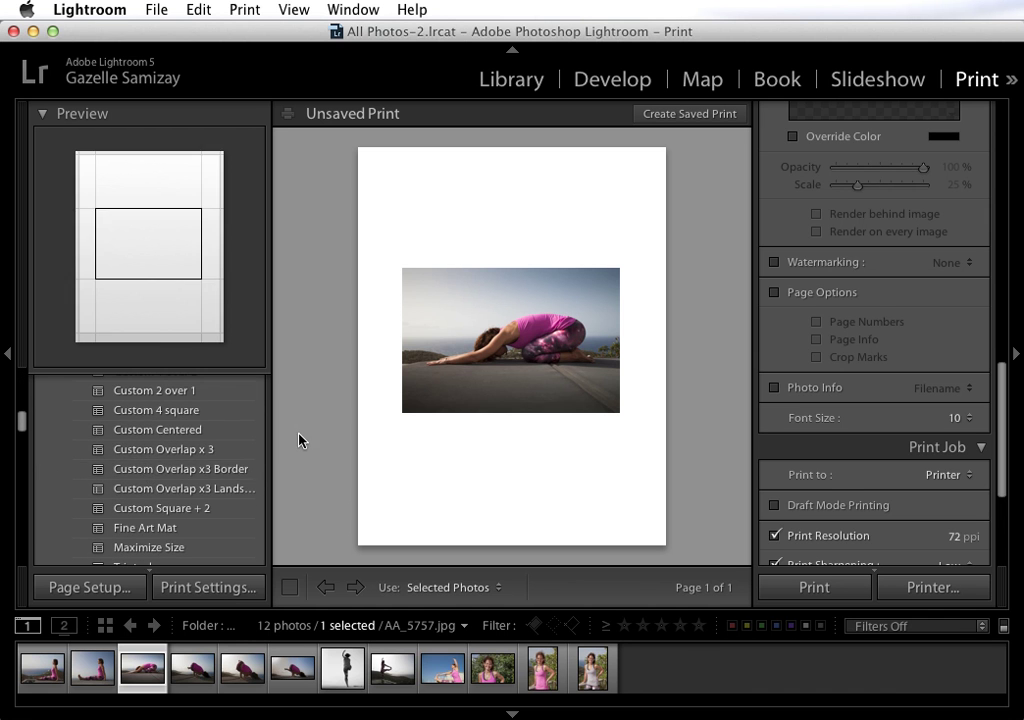
- Set the print page's paper size to 11 x 14 in through Page Setup
click(85, 590)
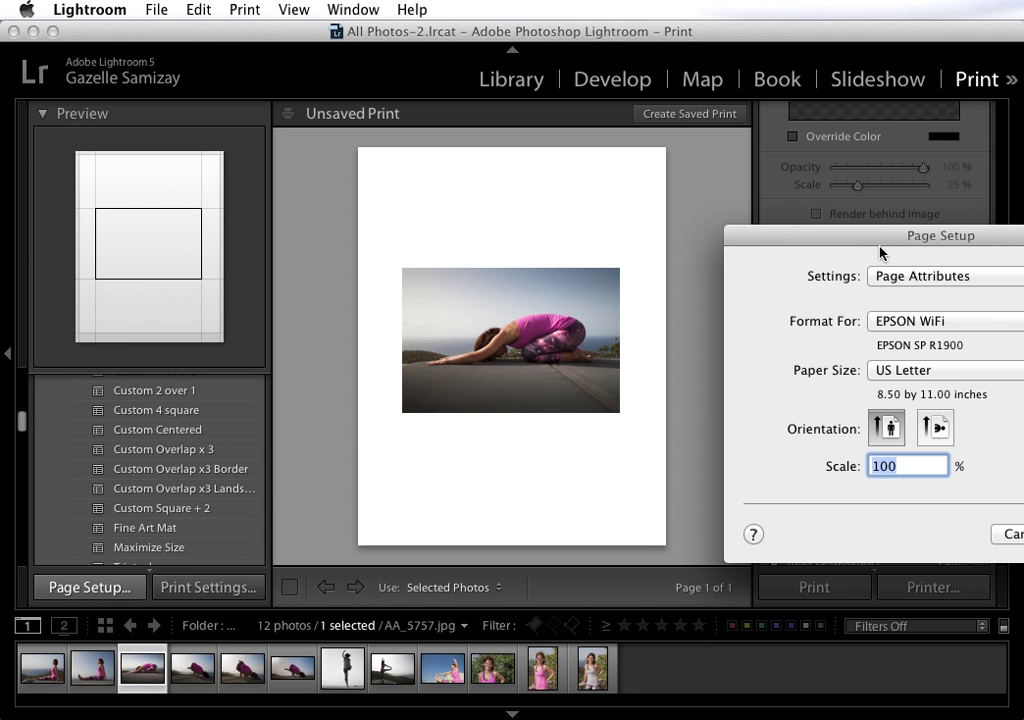
drag(862, 238, 682, 206)
click(740, 341)
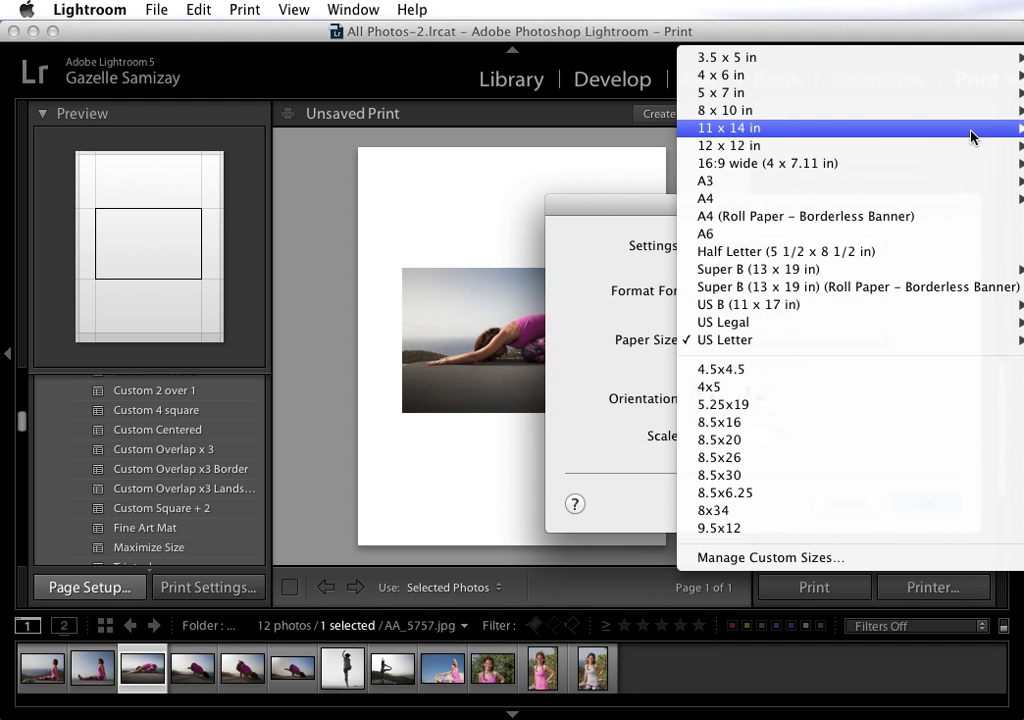
click(760, 128)
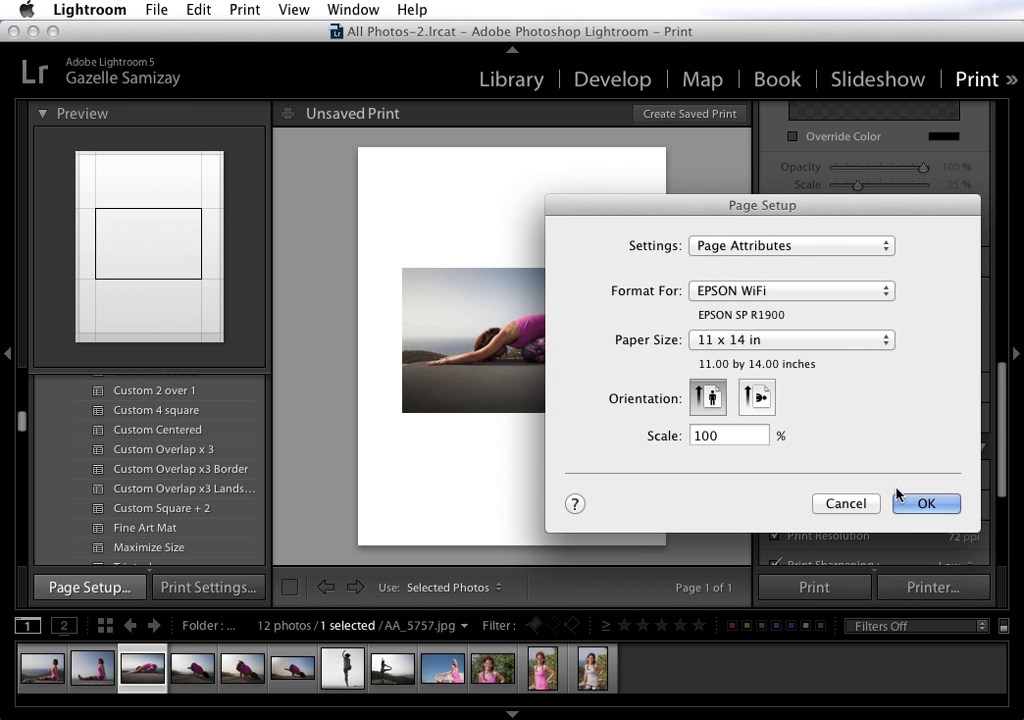
click(938, 503)
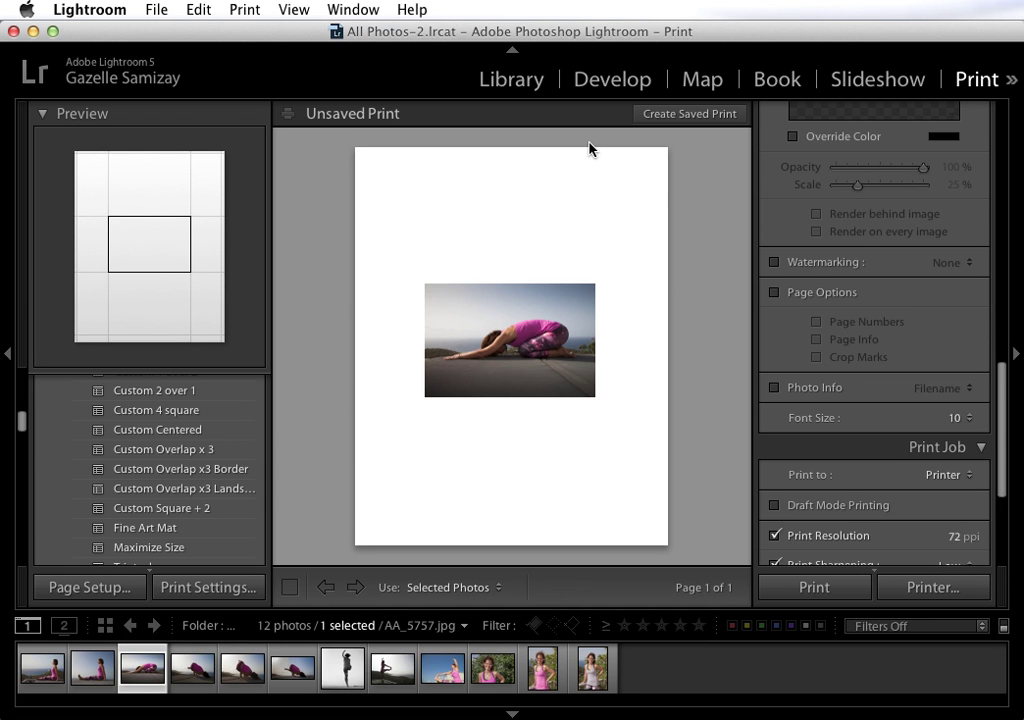
- Turn on Rotate to Fit in Image Settings so the photo turns portrait
scroll(858, 312, up, 10)
scroll(858, 312, up, 5)
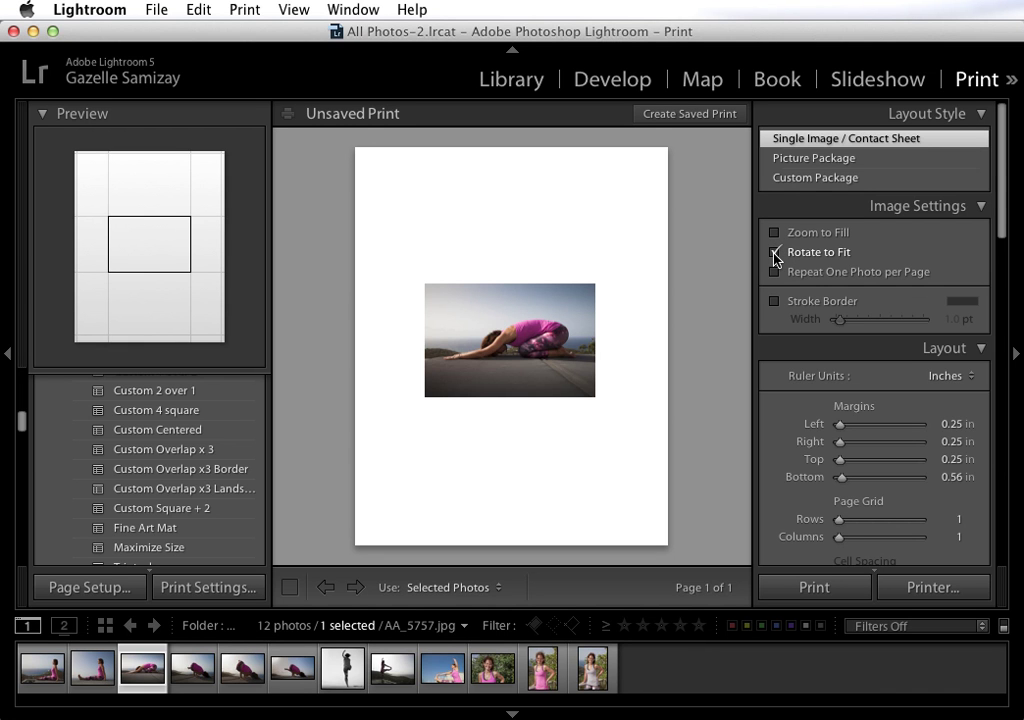
click(774, 253)
- Set the image cell size to 13.19 in high and 10.50 in wide
scroll(898, 408, down, 5)
scroll(898, 406, down, 3)
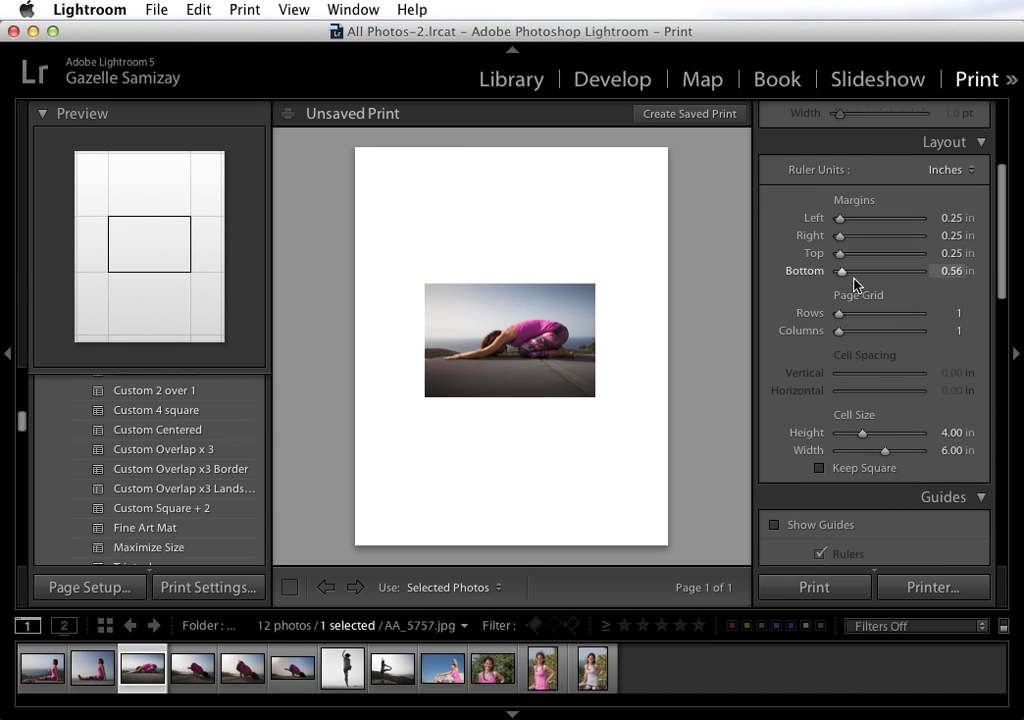
drag(863, 434, 958, 434)
drag(884, 451, 955, 450)
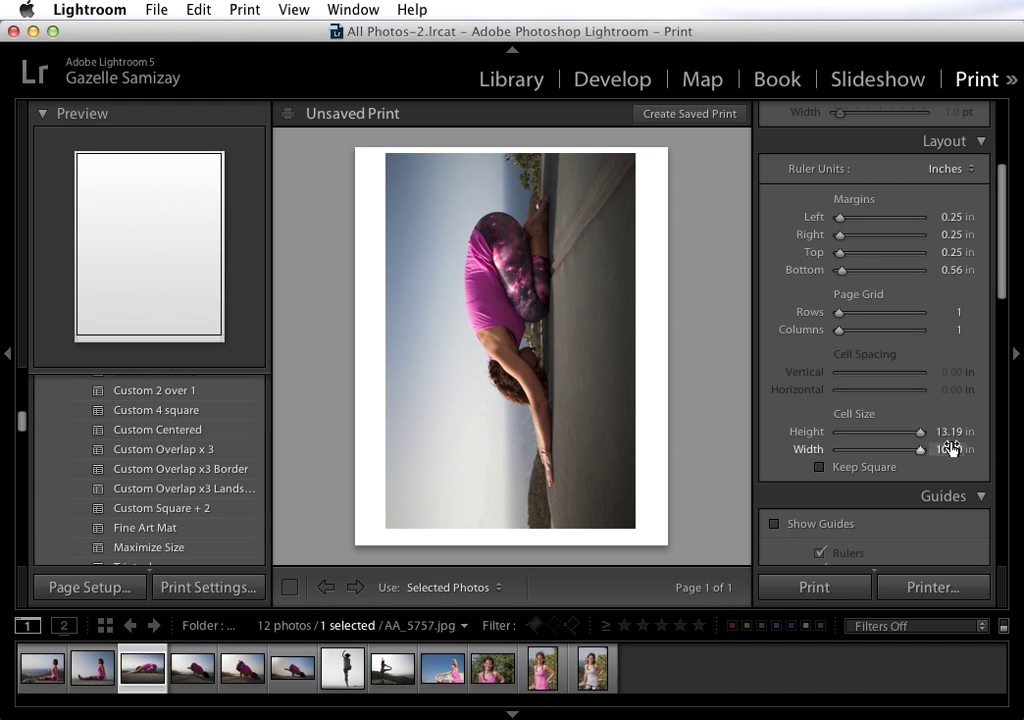
scroll(846, 318, up, 5)
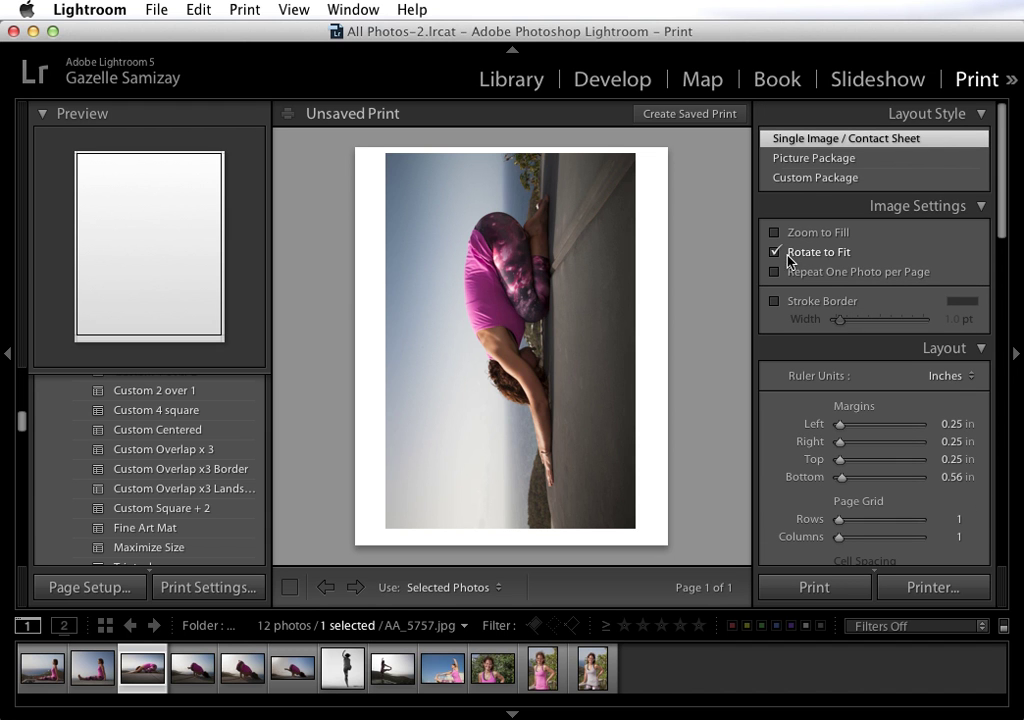
scroll(872, 308, down, 10)
scroll(872, 308, down, 8)
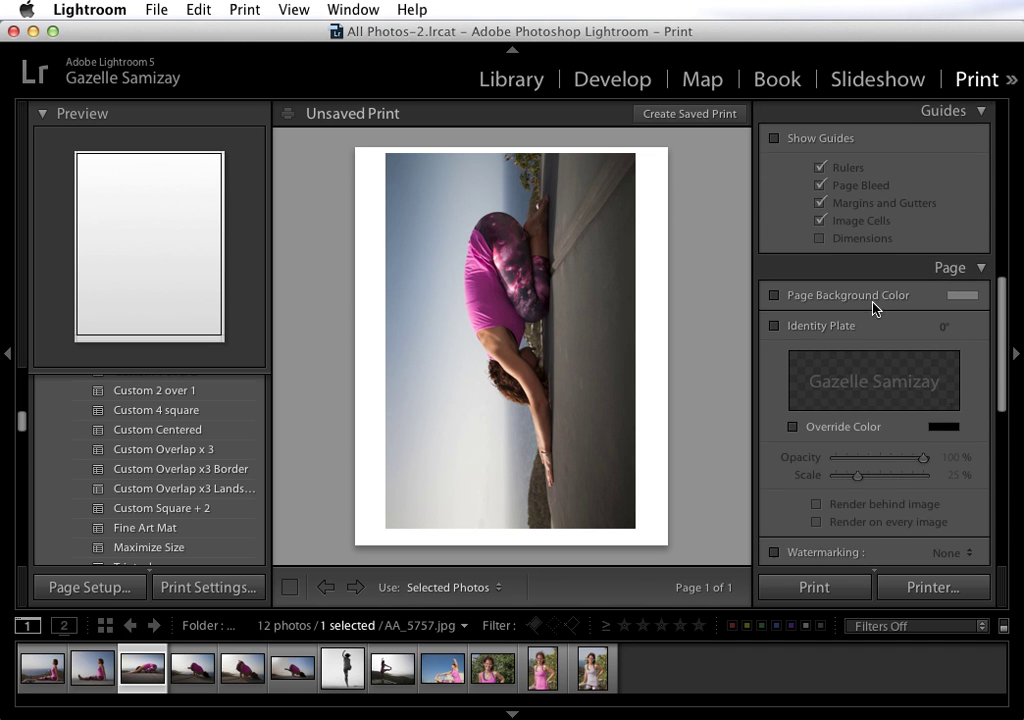
scroll(873, 308, down, 4)
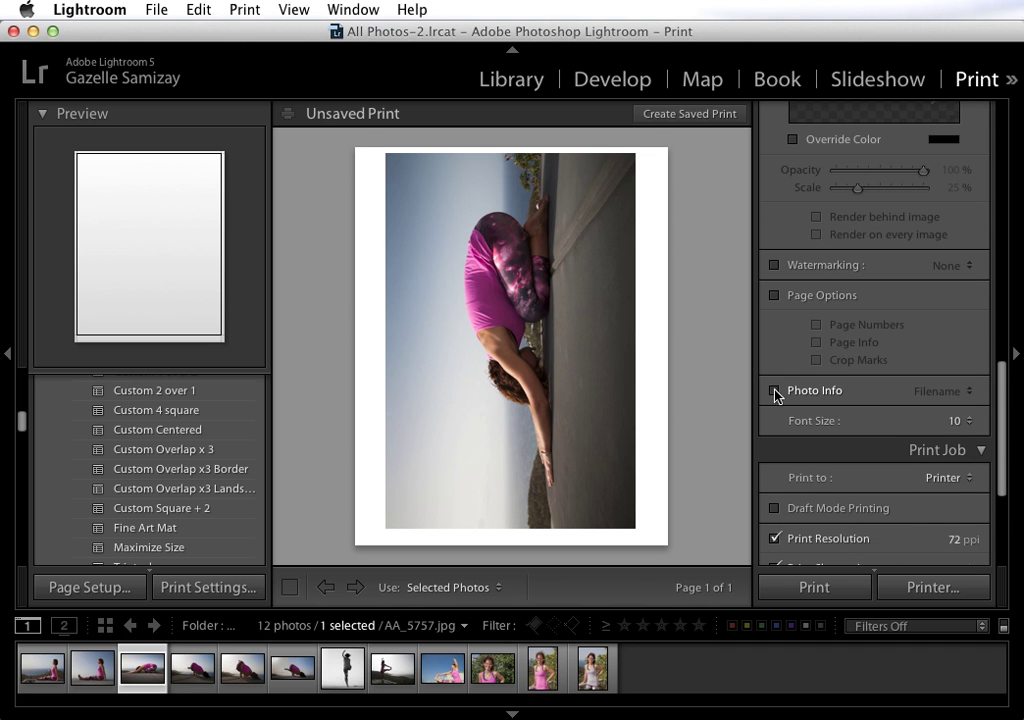
click(774, 391)
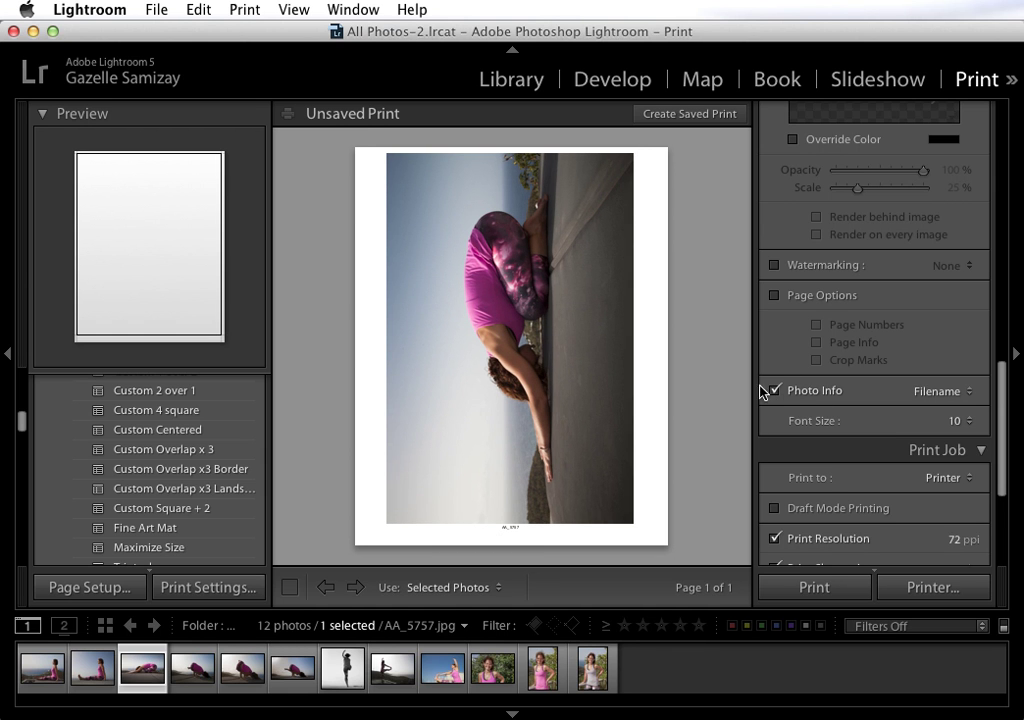
click(775, 391)
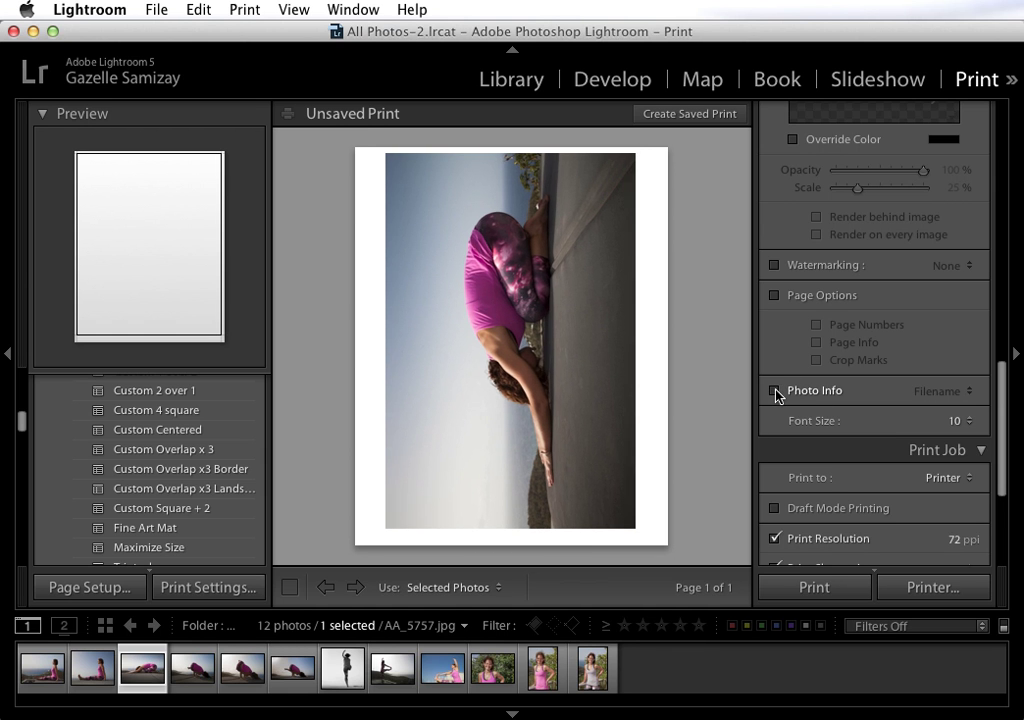
scroll(919, 423, down, 3)
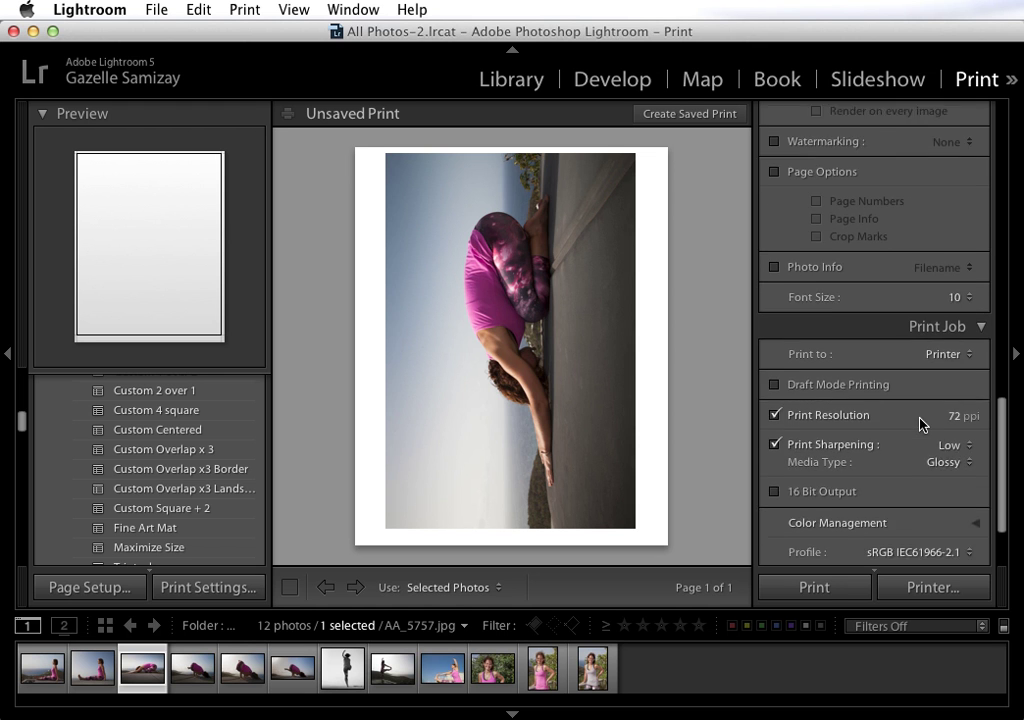
- Output the print job as a JPEG File at 300 ppi with Glossy media type
scroll(919, 423, down, 1)
click(966, 297)
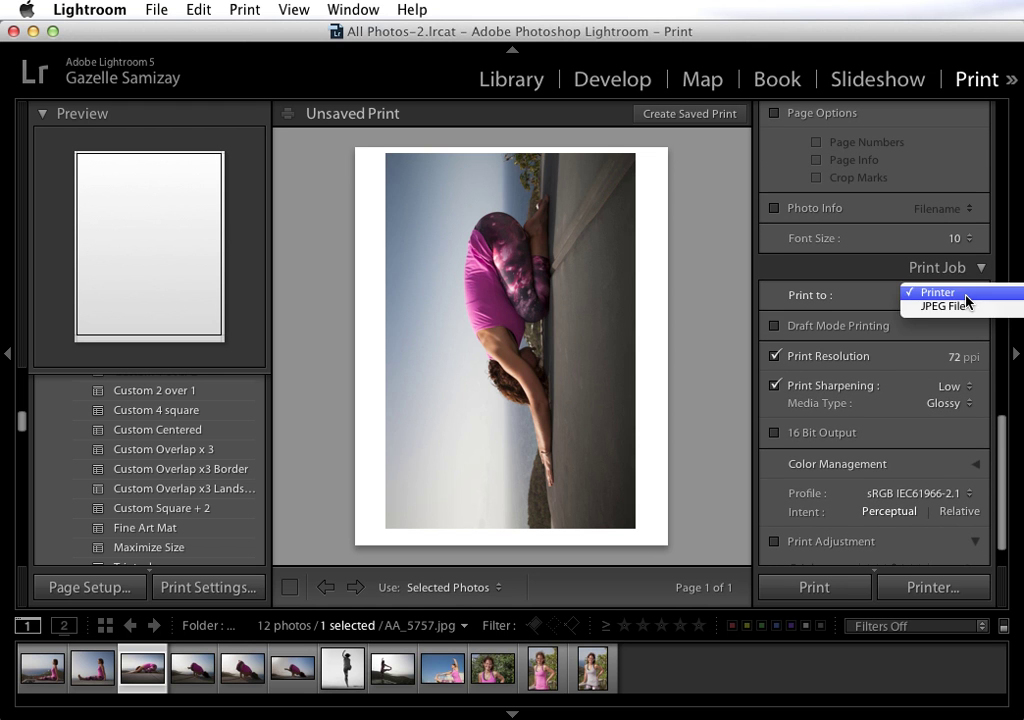
click(960, 307)
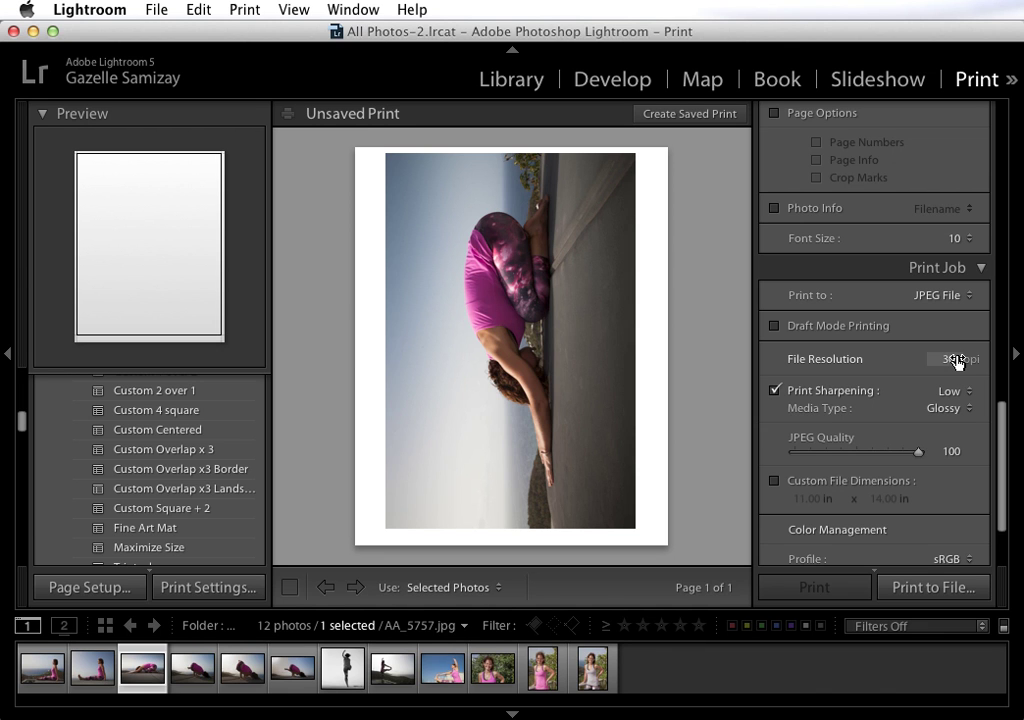
click(957, 361)
key(Return)
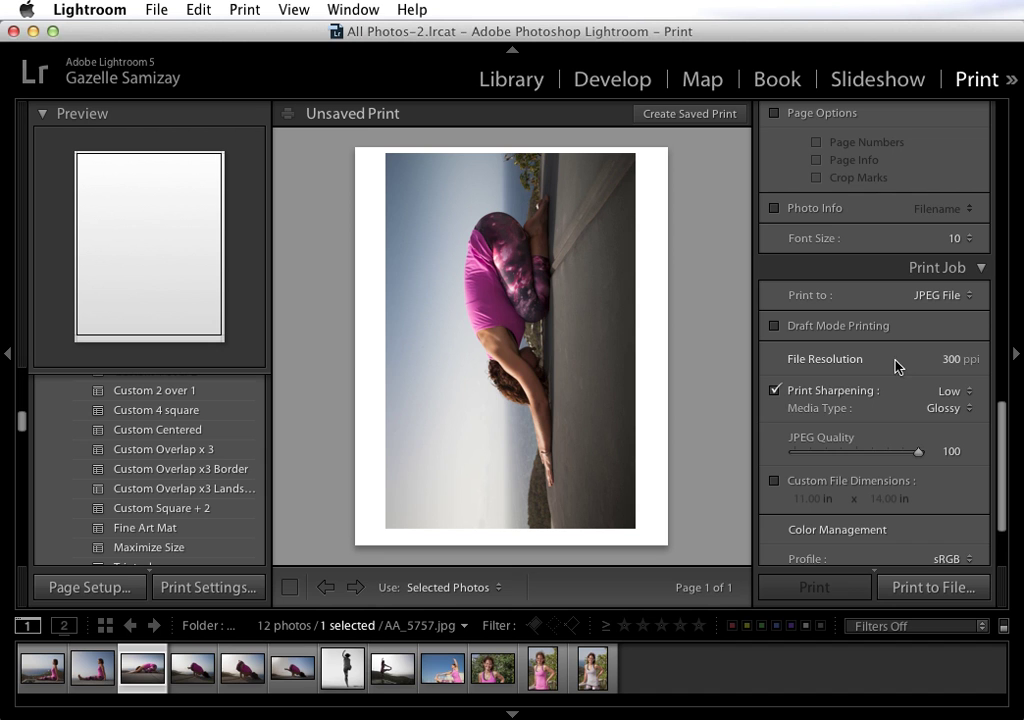
click(969, 410)
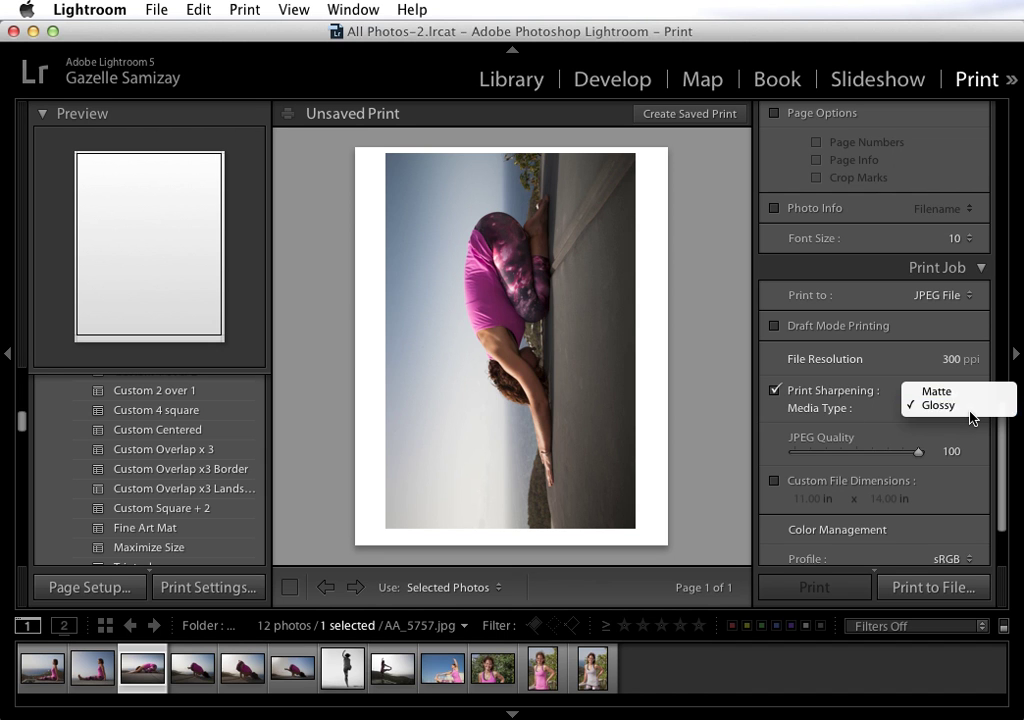
click(970, 411)
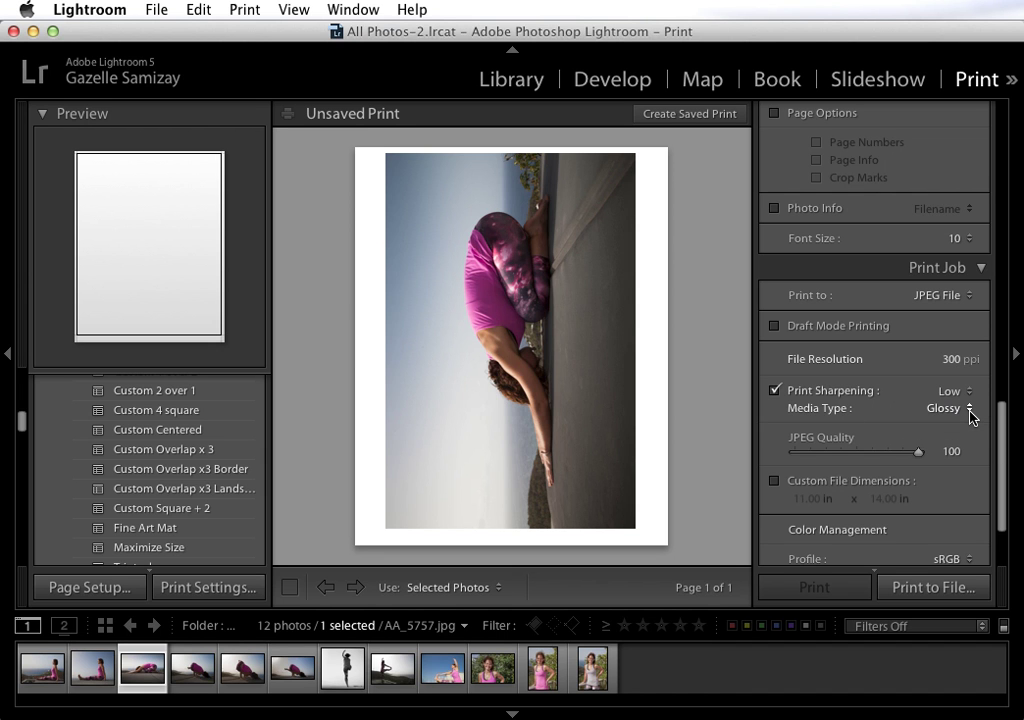
scroll(969, 413, up, 1)
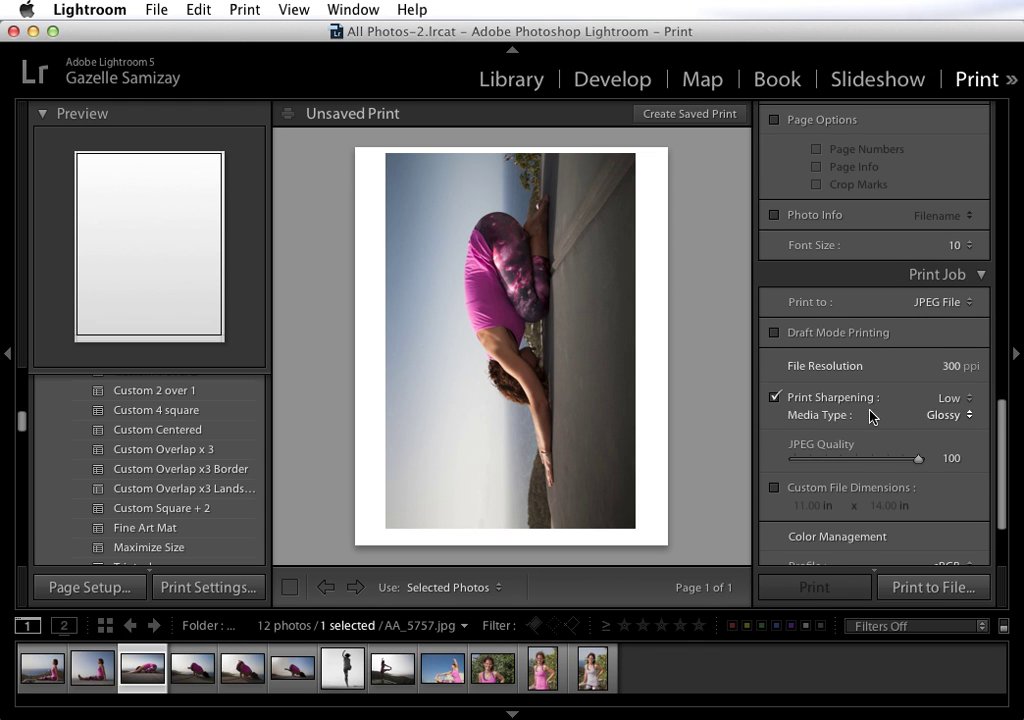
scroll(858, 417, down, 5)
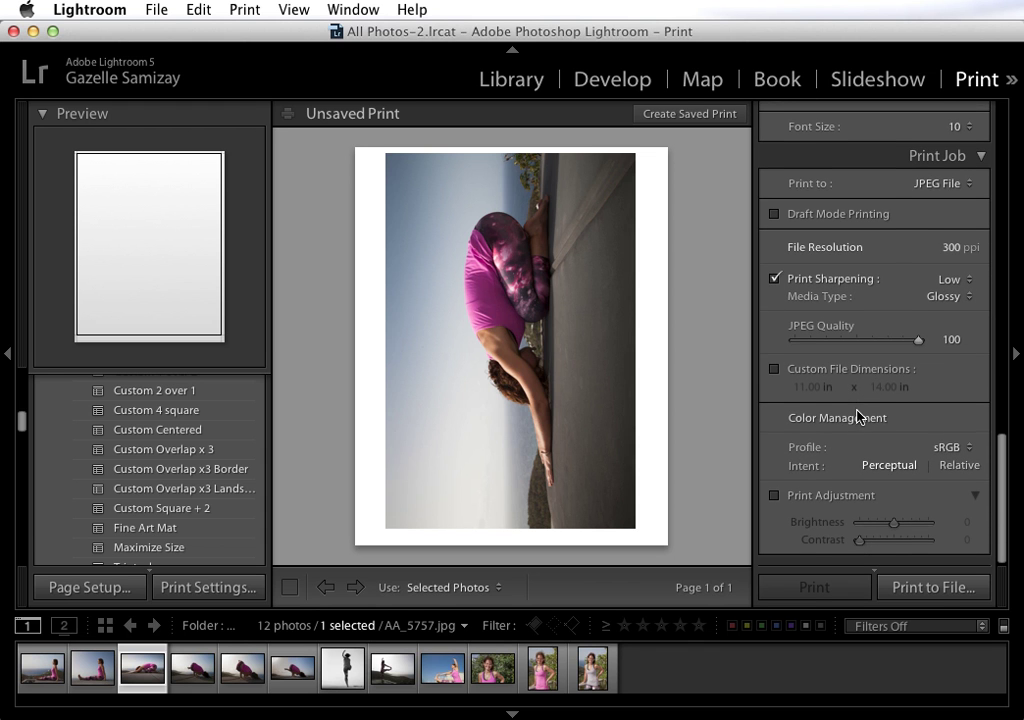
- Cancel the Choose Profiles list to keep sRGB, and bring the Template Browser into view
click(969, 451)
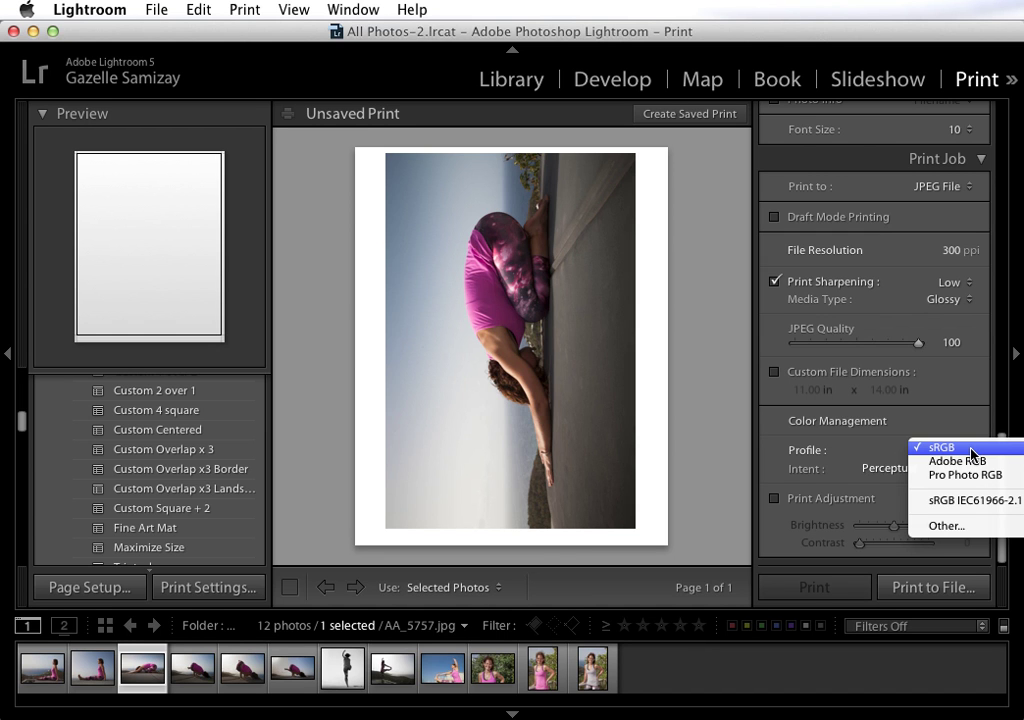
click(951, 524)
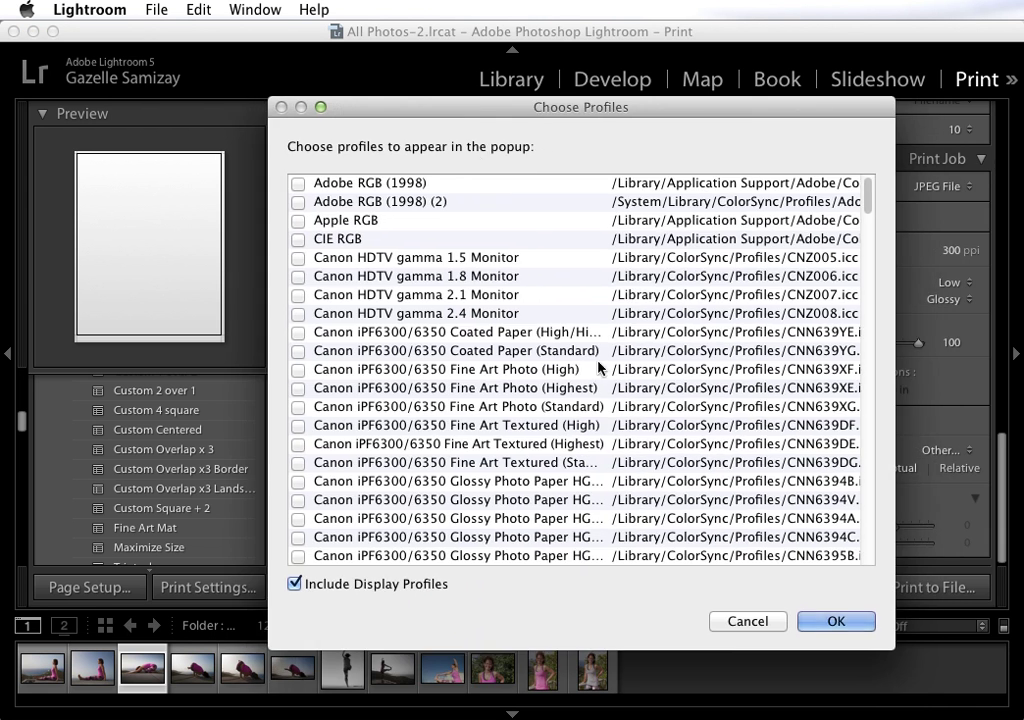
scroll(599, 380, down, 20)
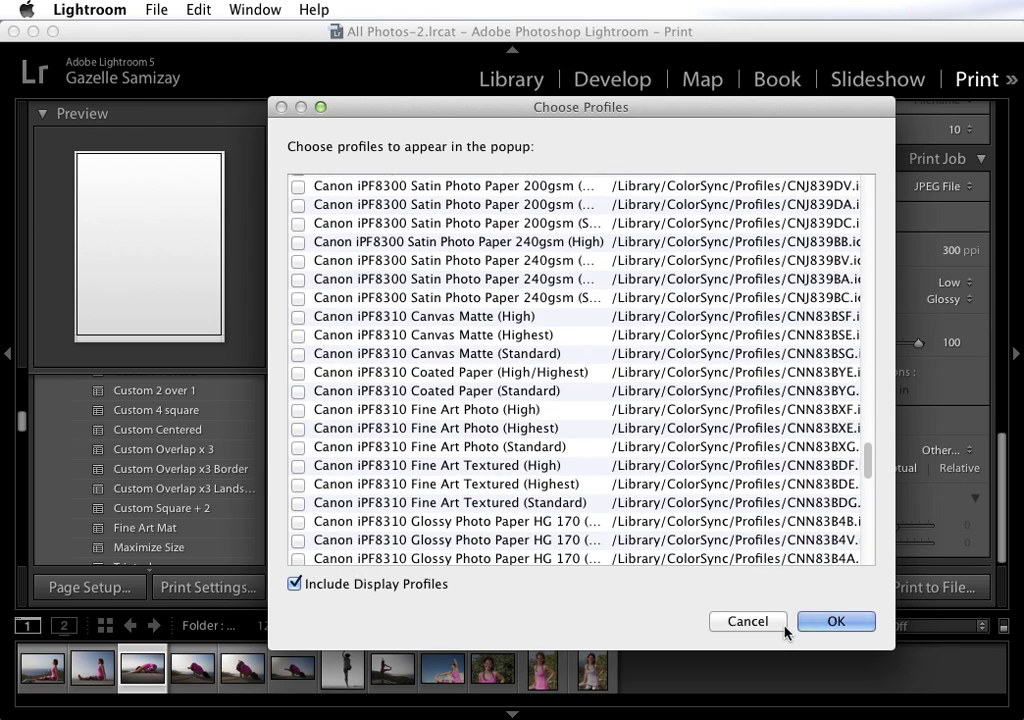
click(776, 628)
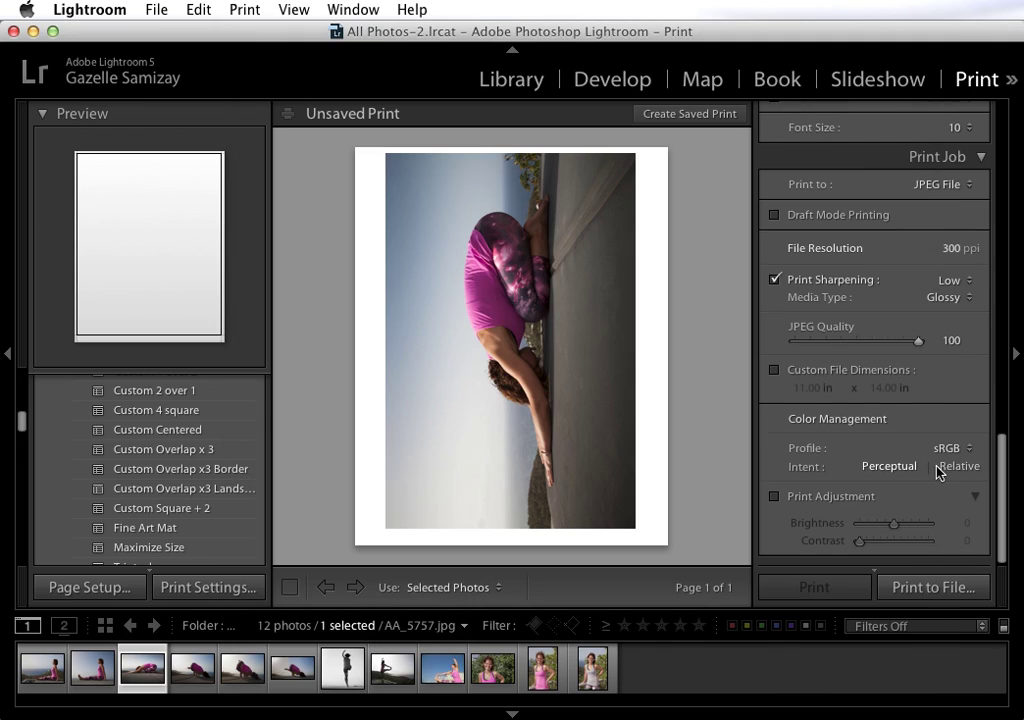
scroll(940, 473, up, 1)
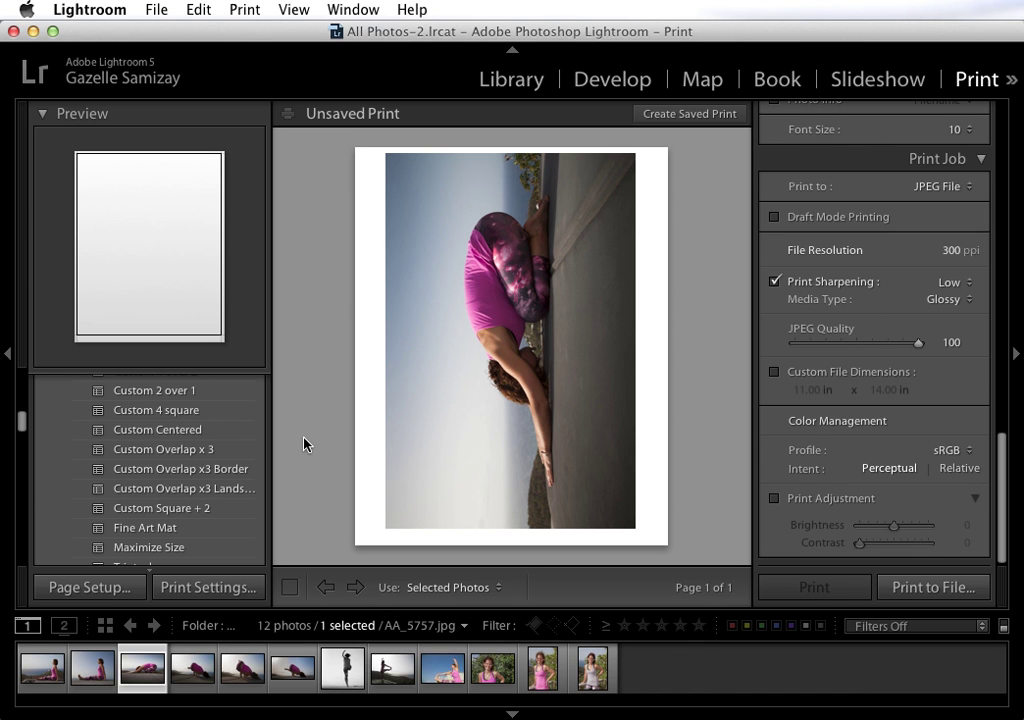
scroll(201, 435, up, 10)
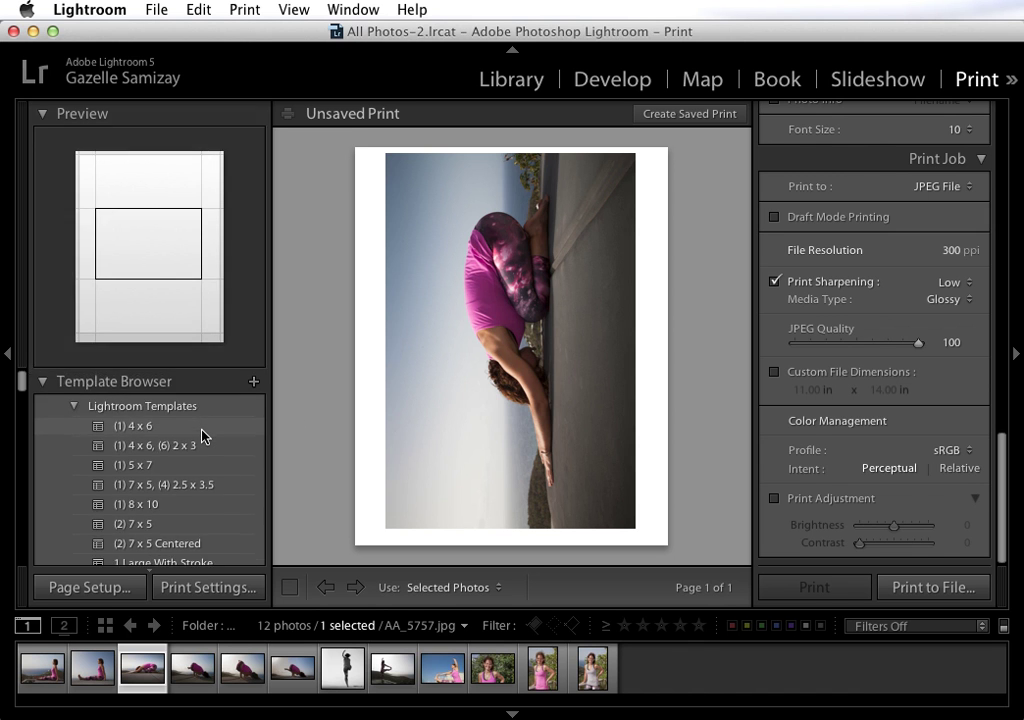
- Save the current layout as a new print template named 11X14 in User Templates
click(254, 382)
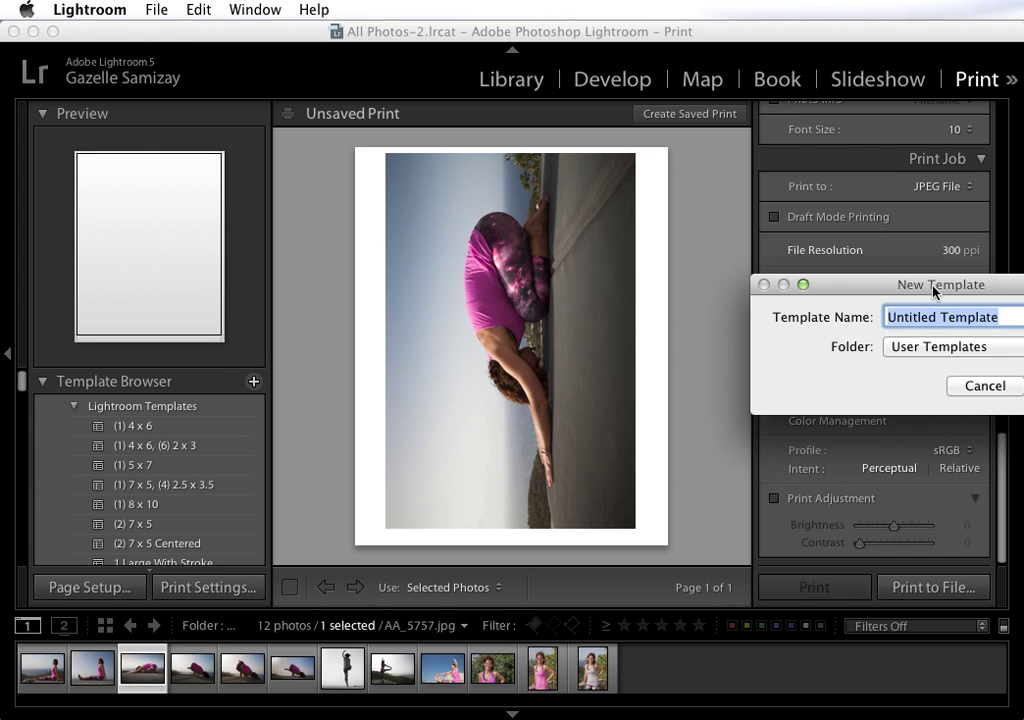
drag(928, 287, 799, 284)
triple_click(894, 309)
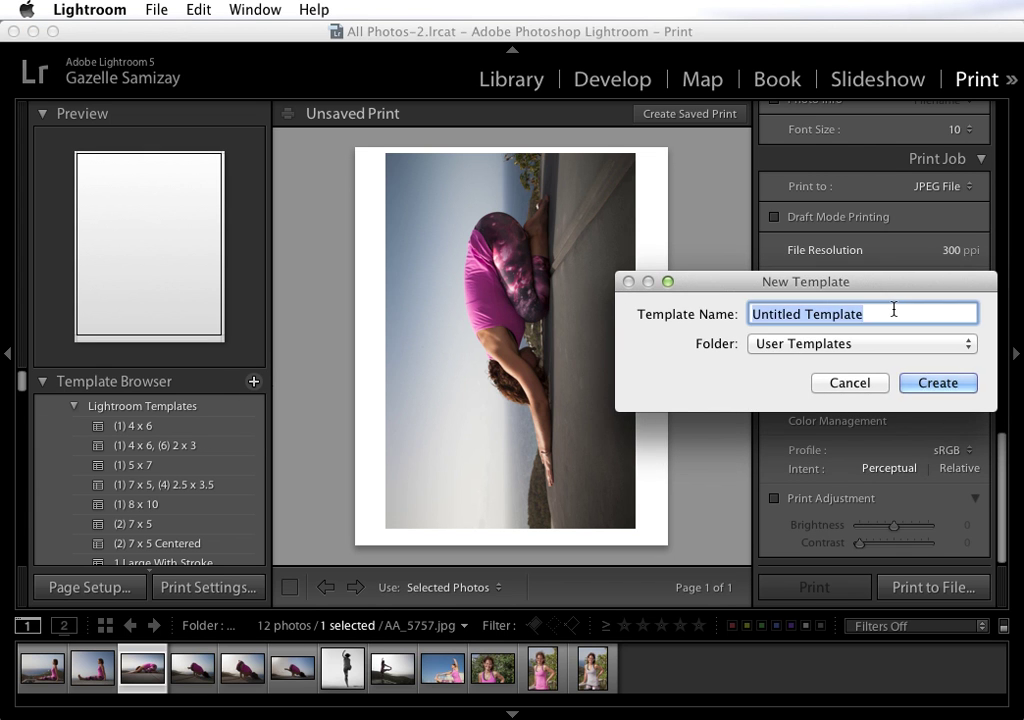
text(11X14)
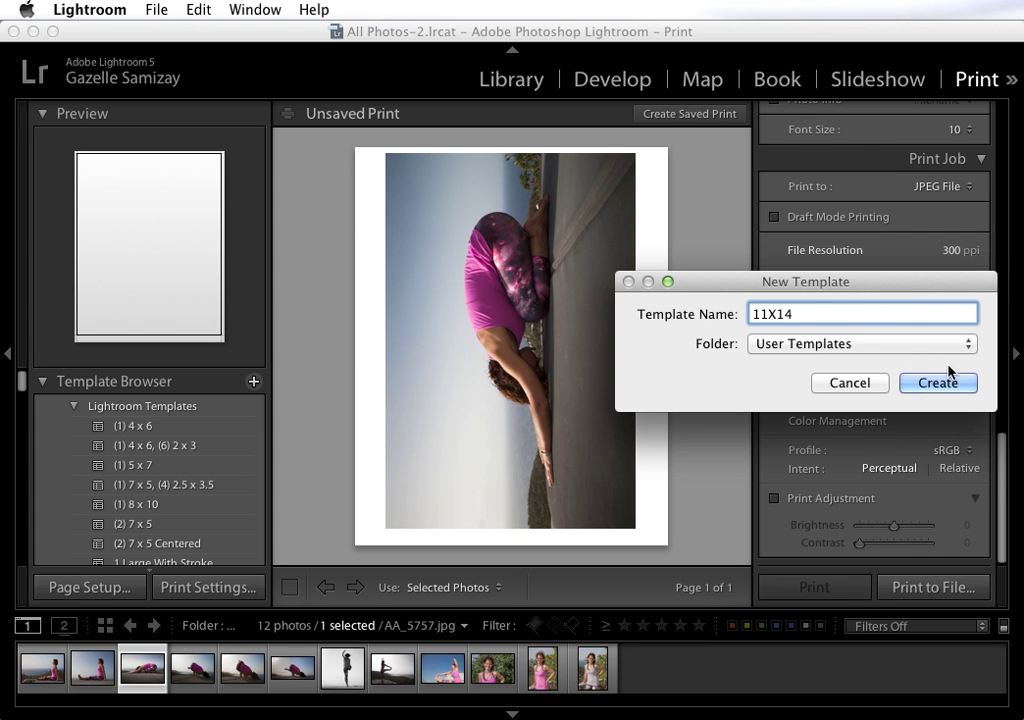
click(906, 345)
click(906, 345)
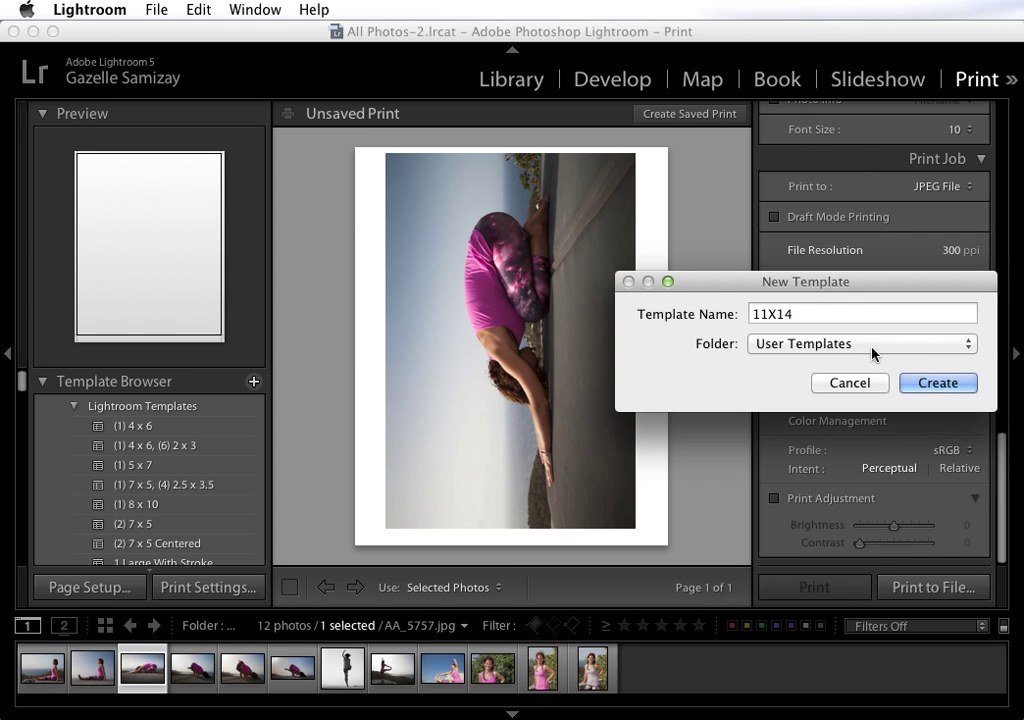
click(960, 384)
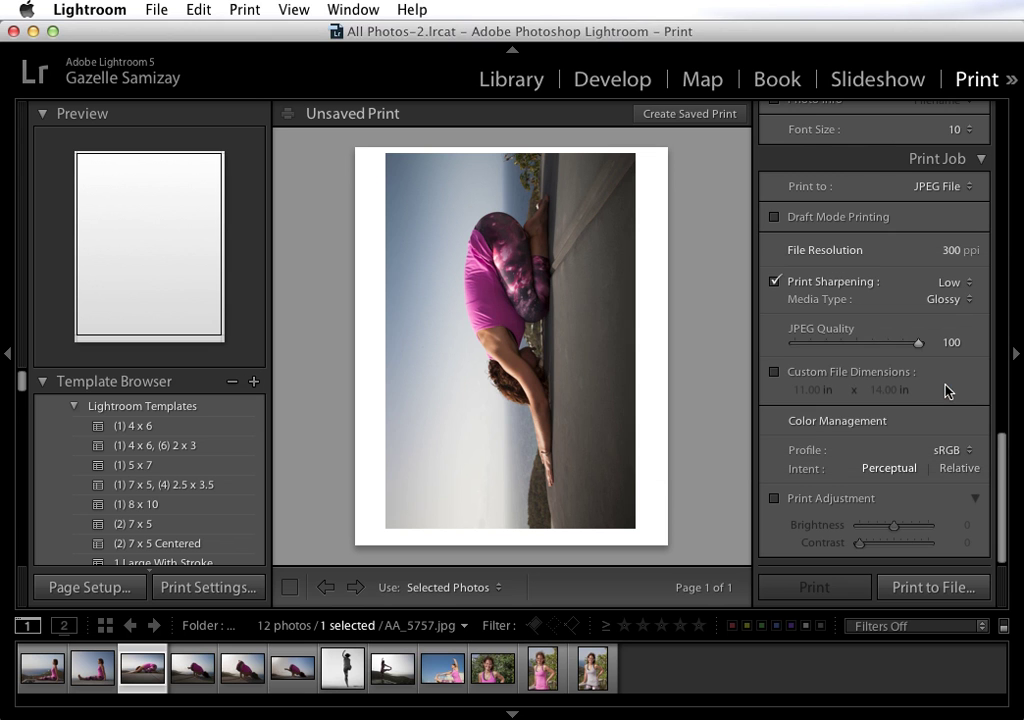
- Collapse Lightroom Templates, try the 2-2 template, then apply the saved 11X14 template
scroll(75, 410, down, 3)
click(74, 407)
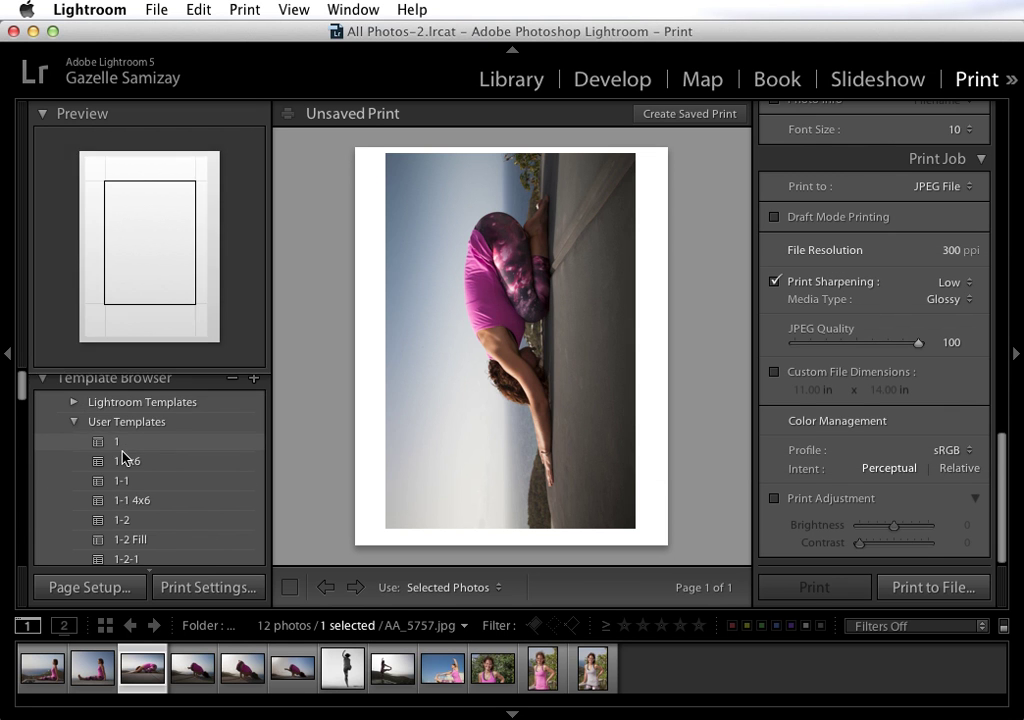
scroll(121, 457, down, 5)
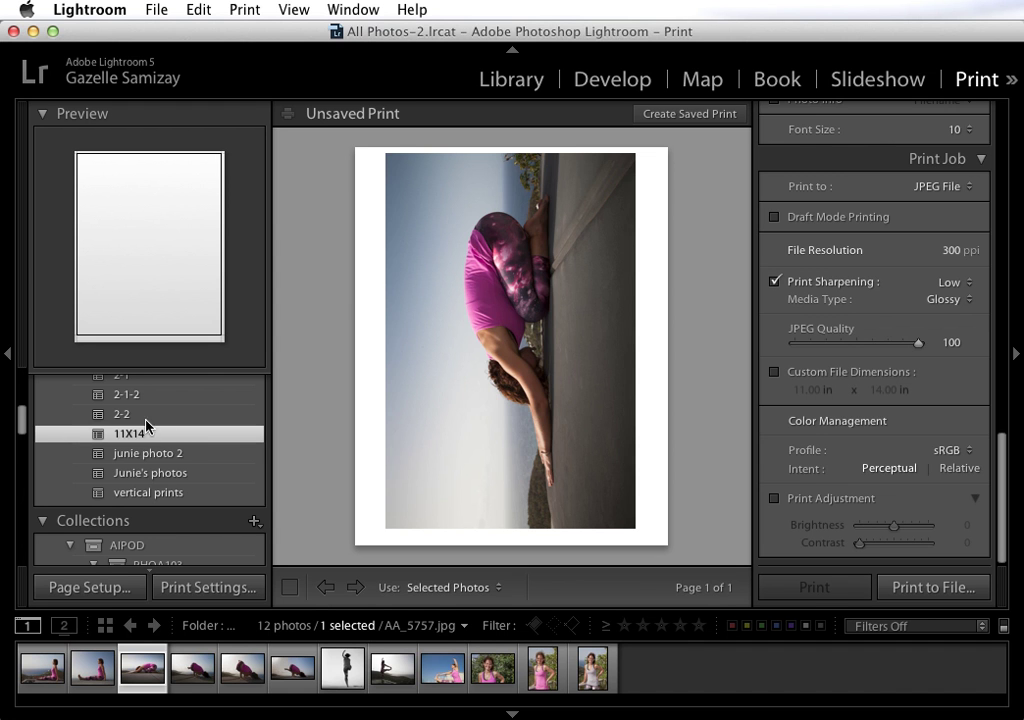
click(143, 416)
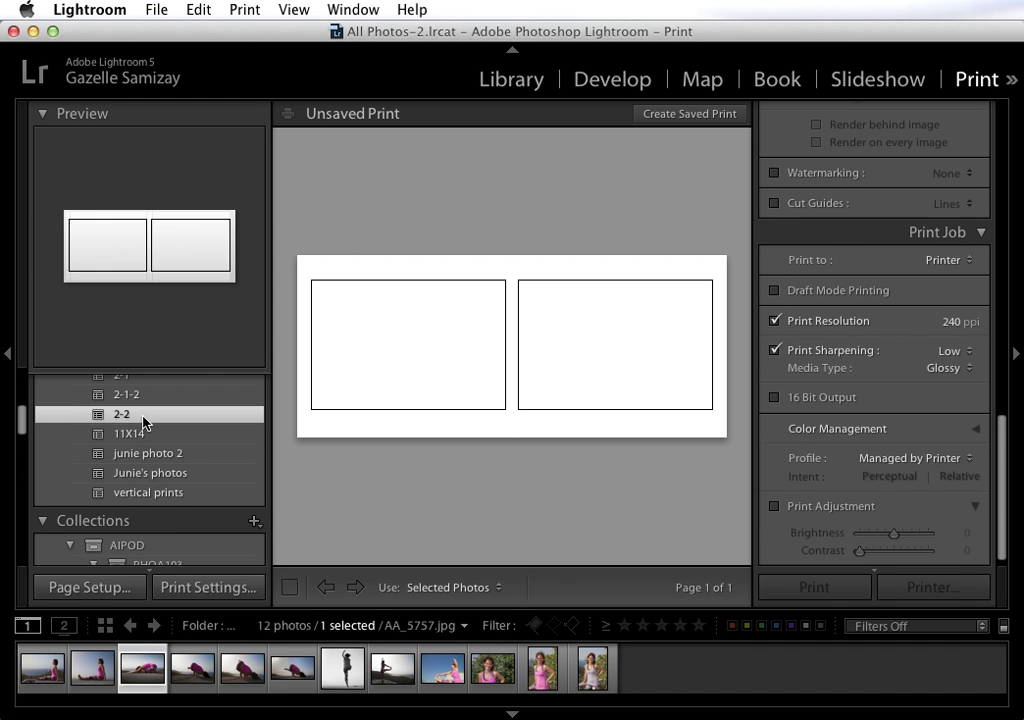
click(133, 439)
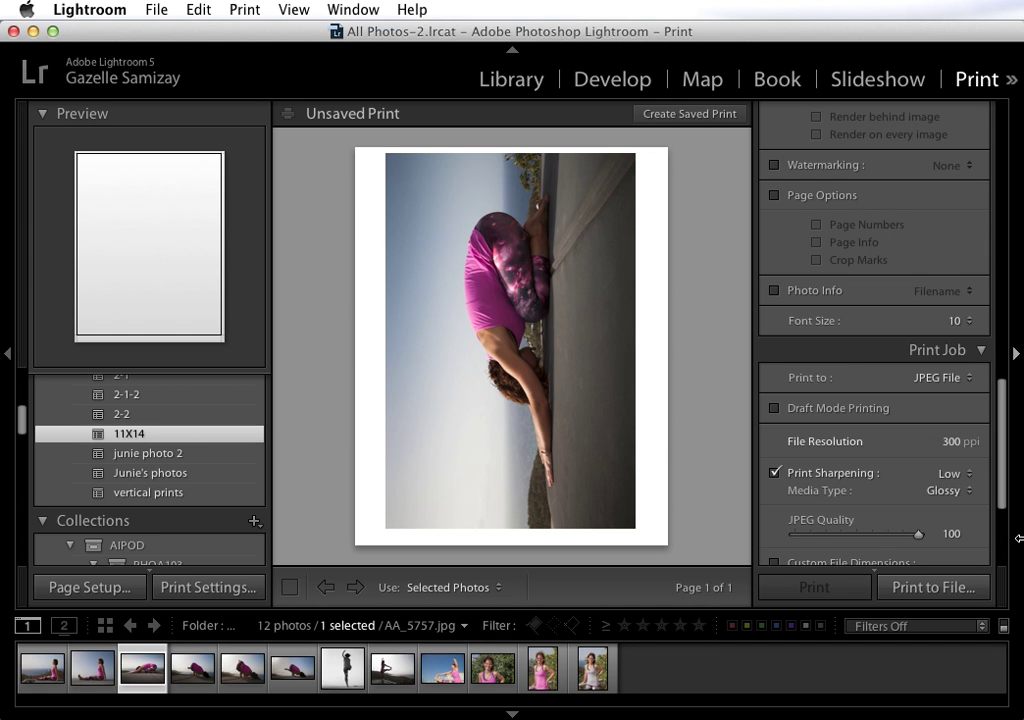
- Print the page to a JPEG file named TEST2.jpg on the Desktop
click(929, 590)
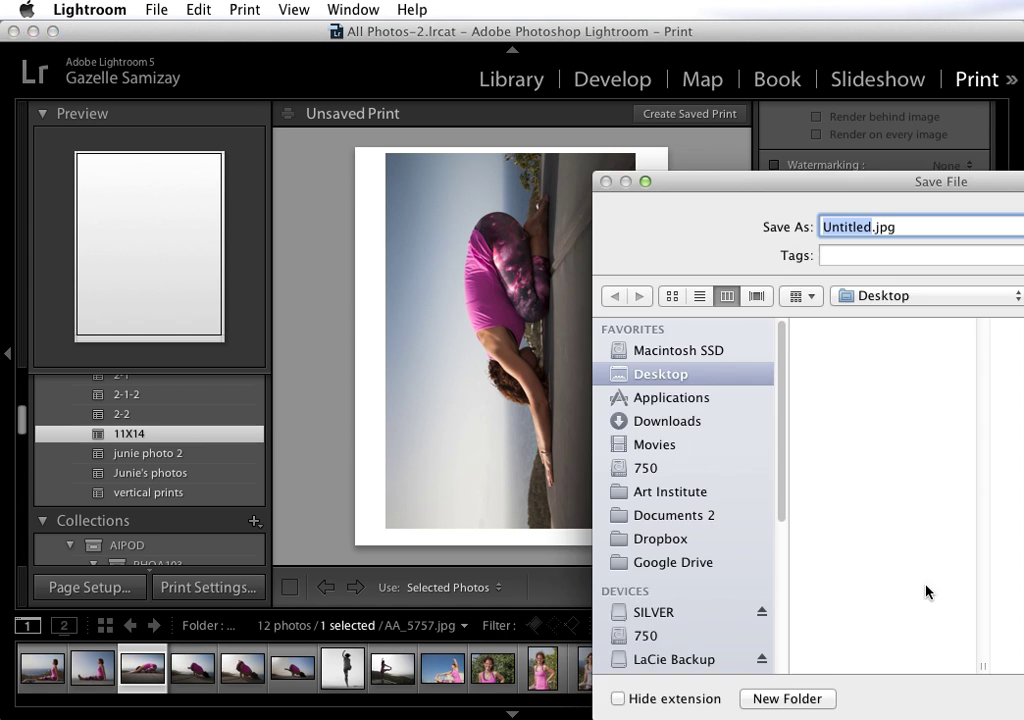
drag(798, 187, 750, 187)
text(TEST2)
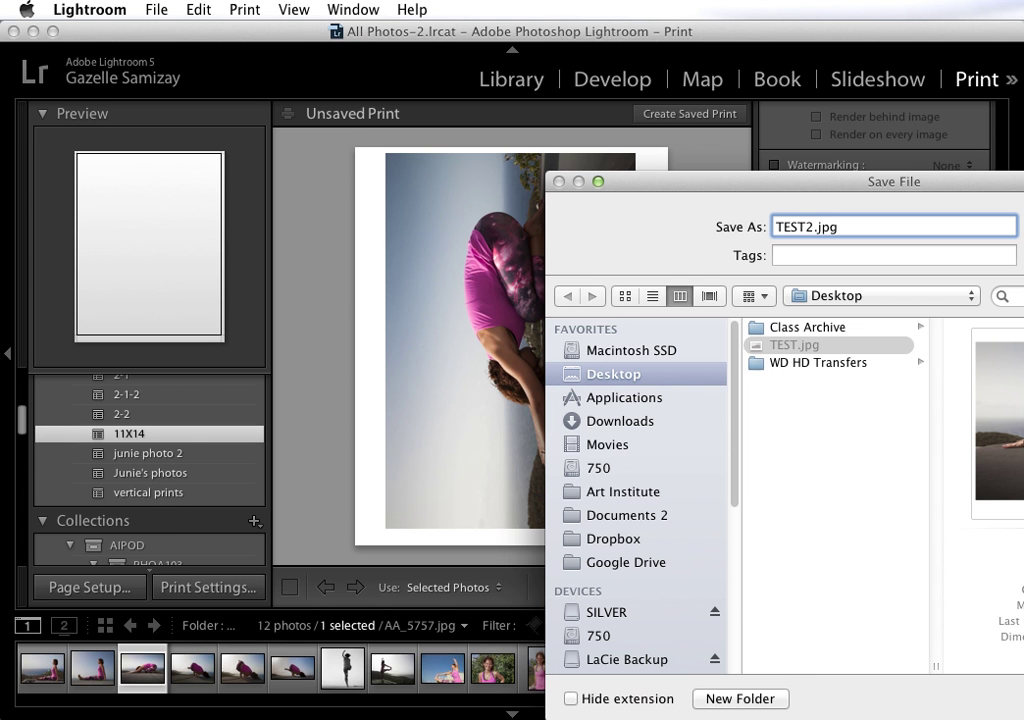
key(Return)
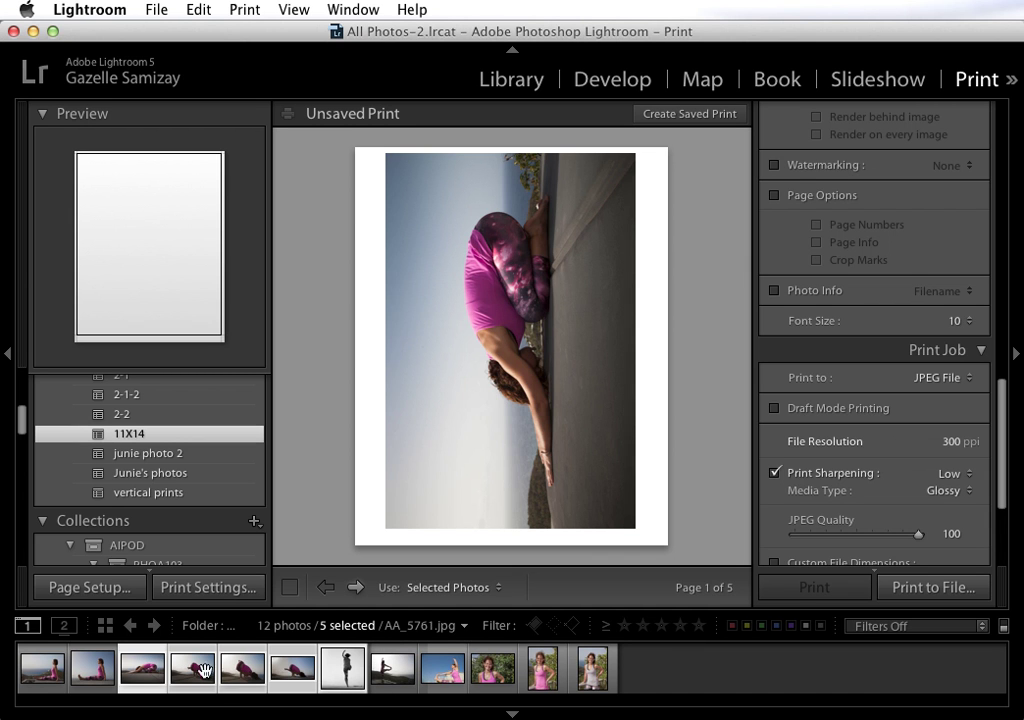
click(357, 588)
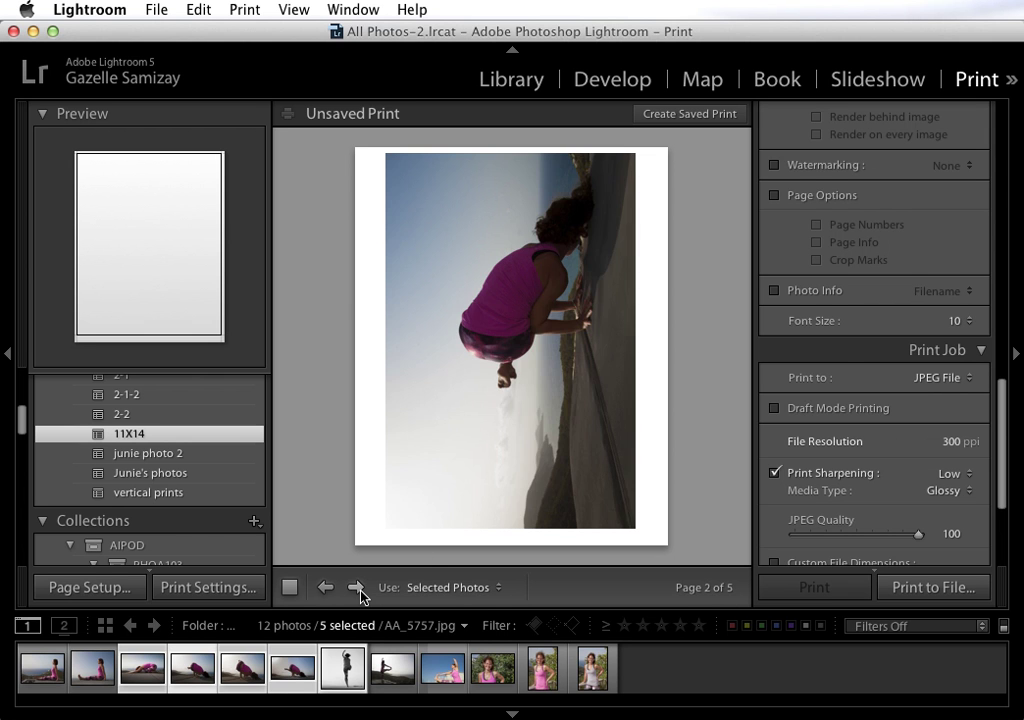
click(357, 588)
click(357, 588)
click(358, 589)
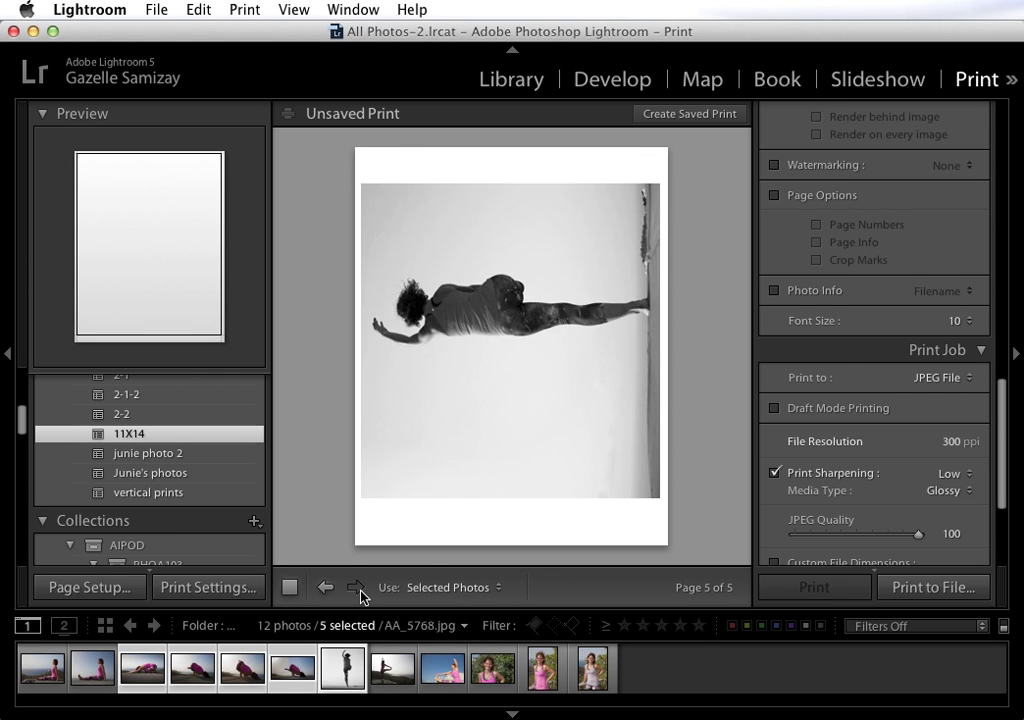
click(325, 589)
click(324, 589)
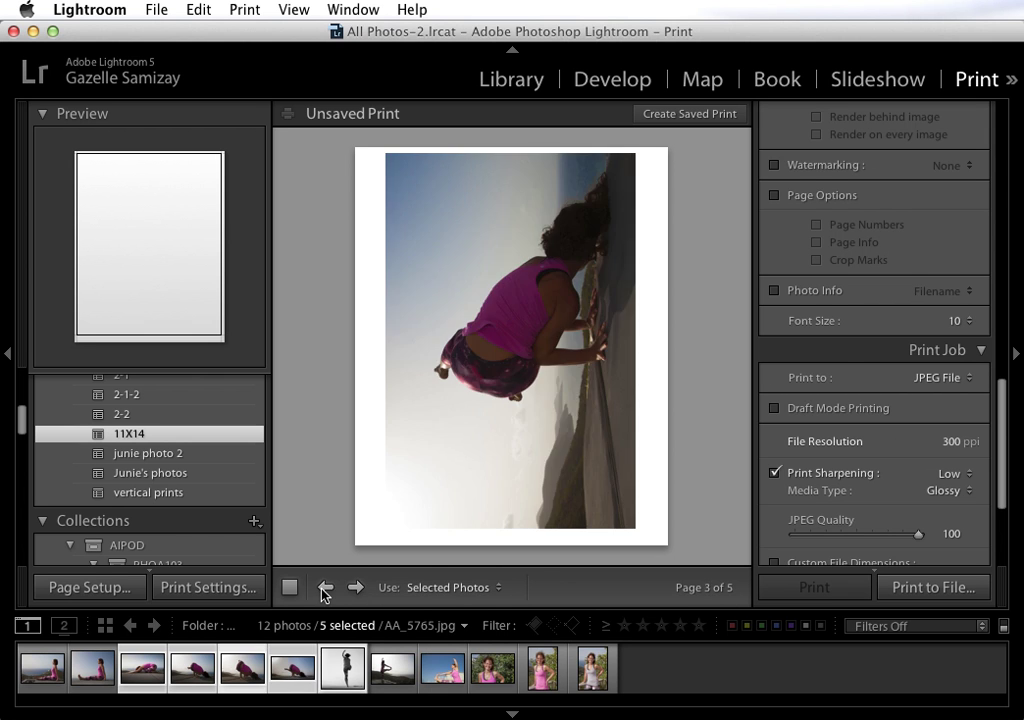
click(324, 589)
click(324, 589)
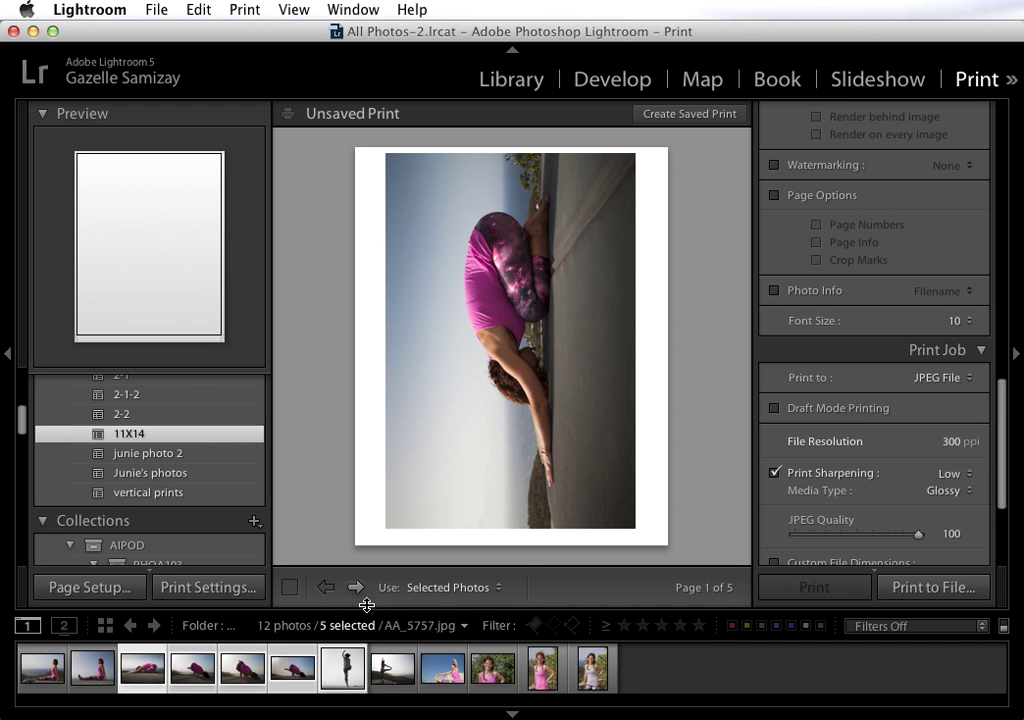
- Select TEST2.jpg on the Finder Desktop and confirm it is 3300 × 4200 pixels
key(super+Tab)
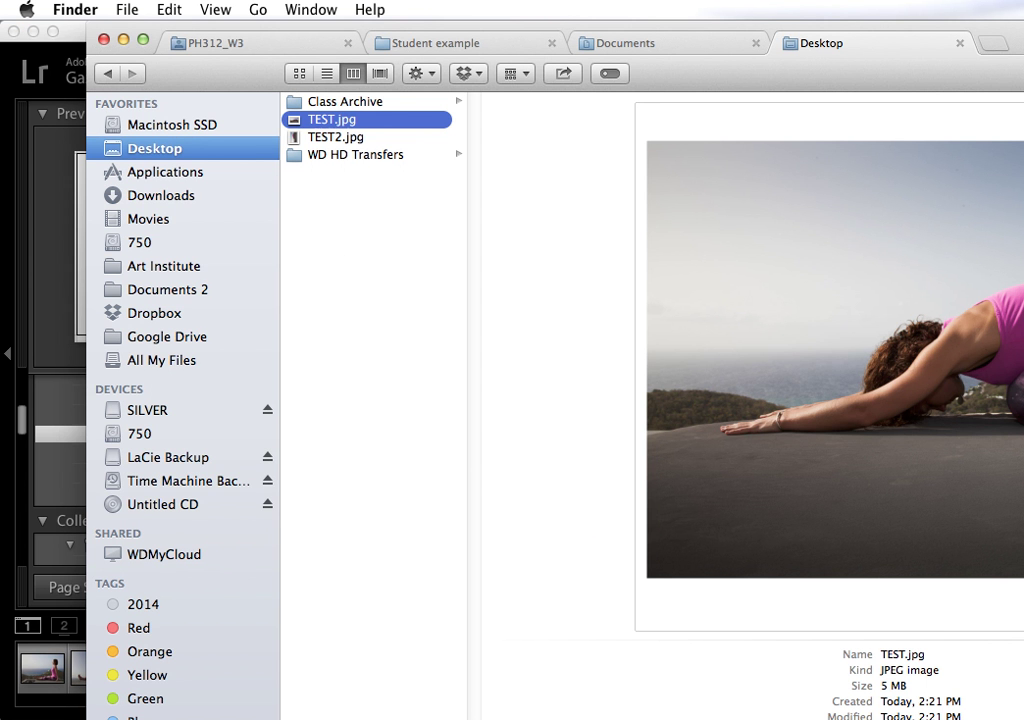
click(356, 137)
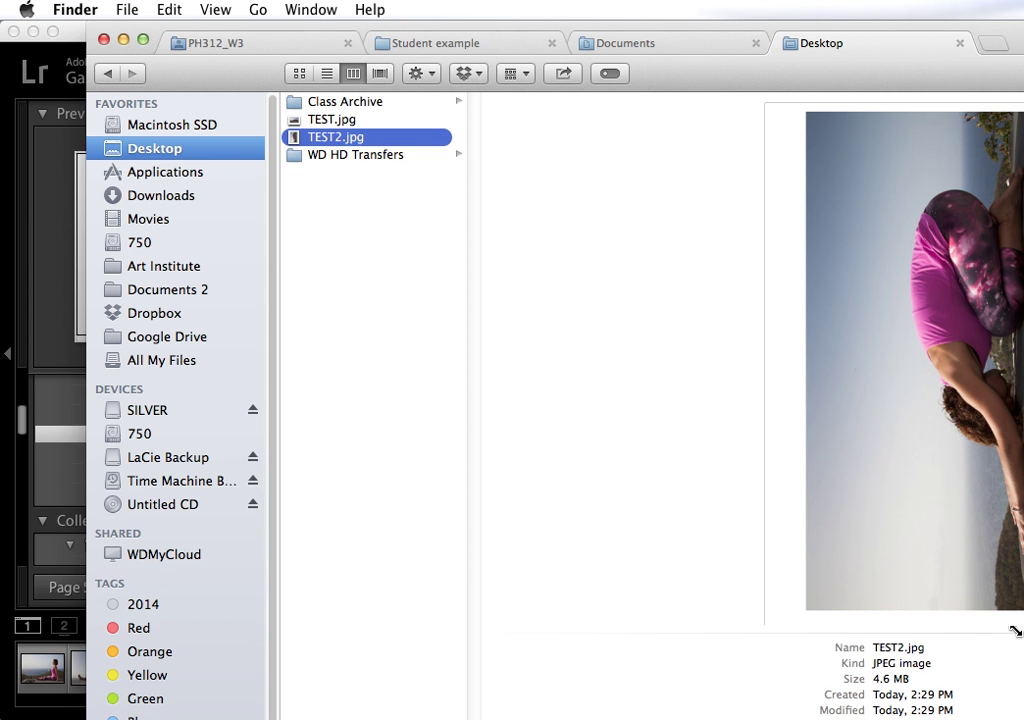
drag(1020, 715, 795, 565)
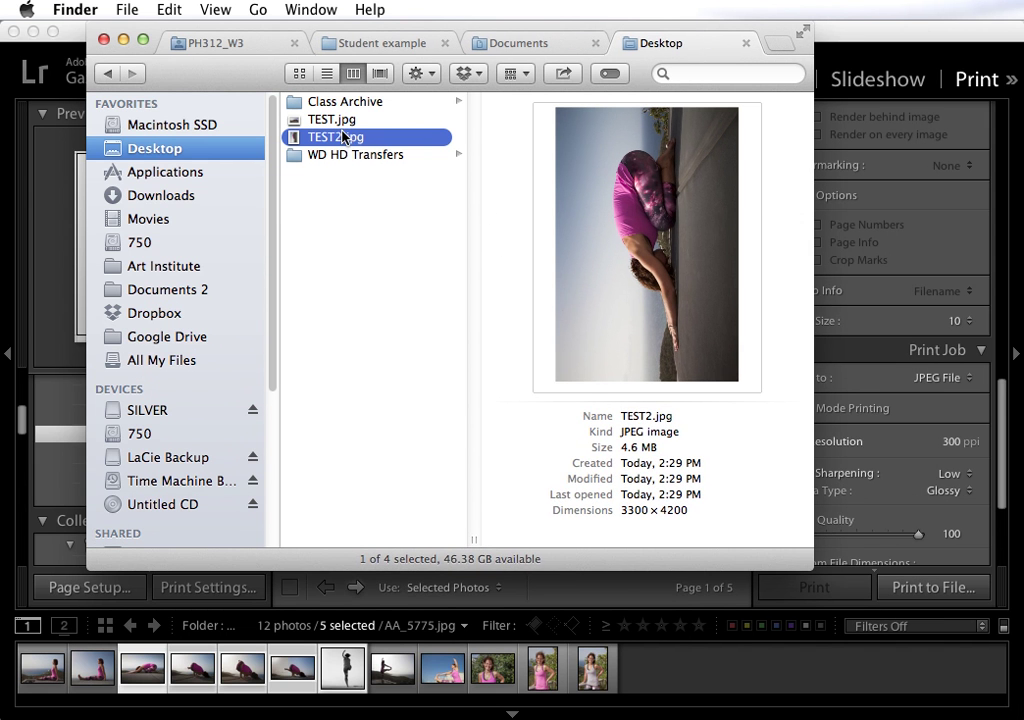
- Open TEST2.jpg in Adobe Photoshop CC 2014
right_click(345, 135)
mouse_move(400, 159)
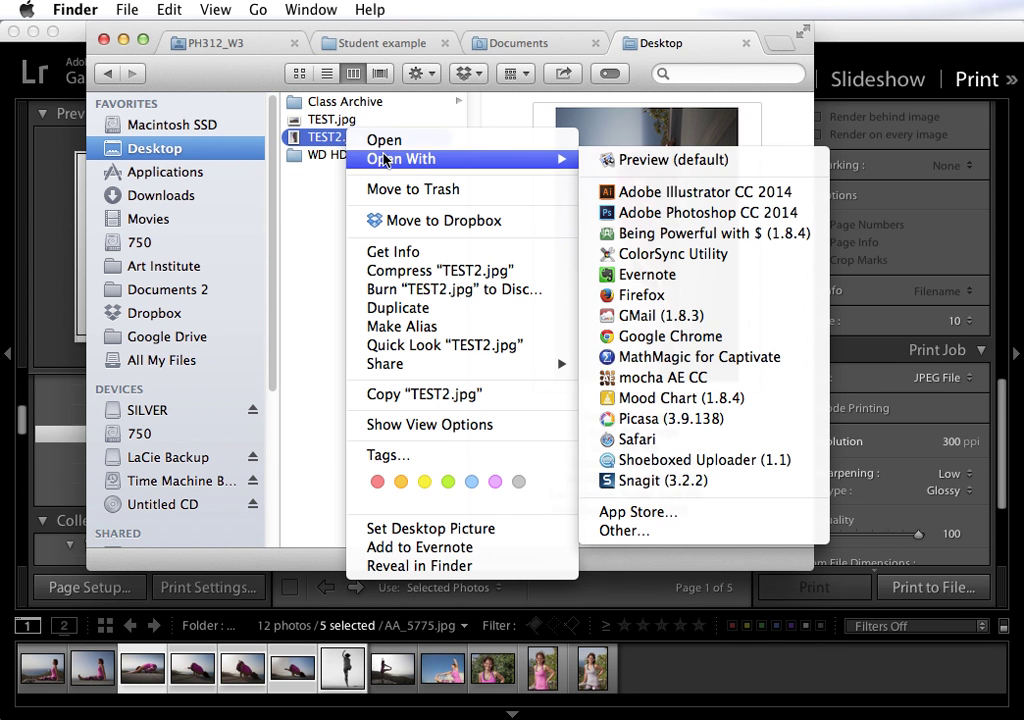
click(665, 212)
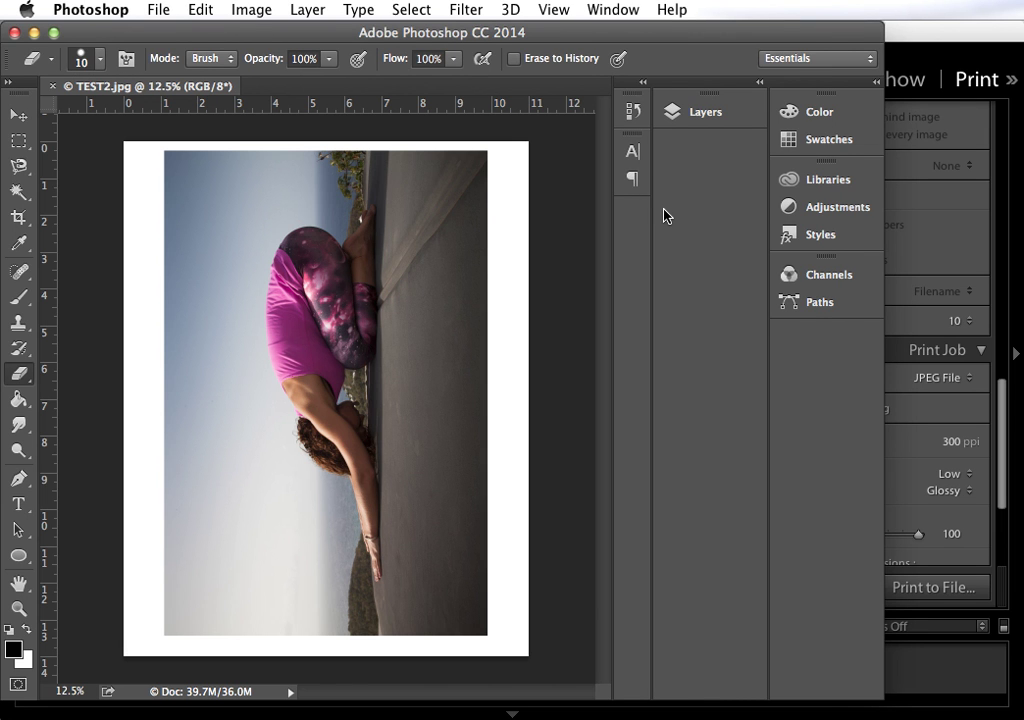
click(252, 9)
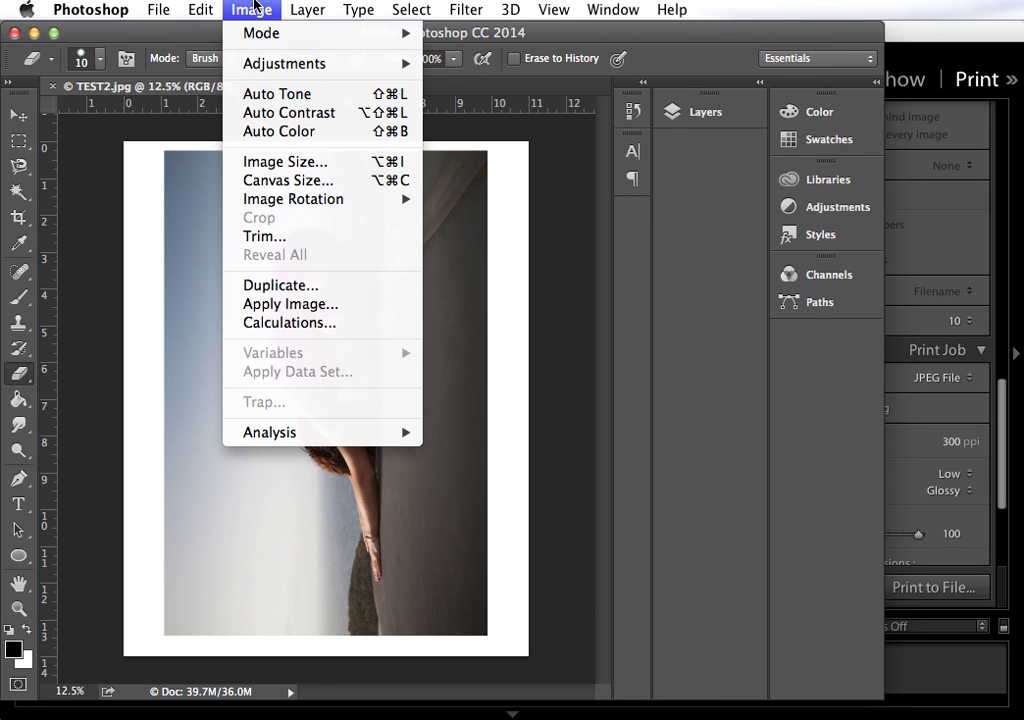
click(282, 162)
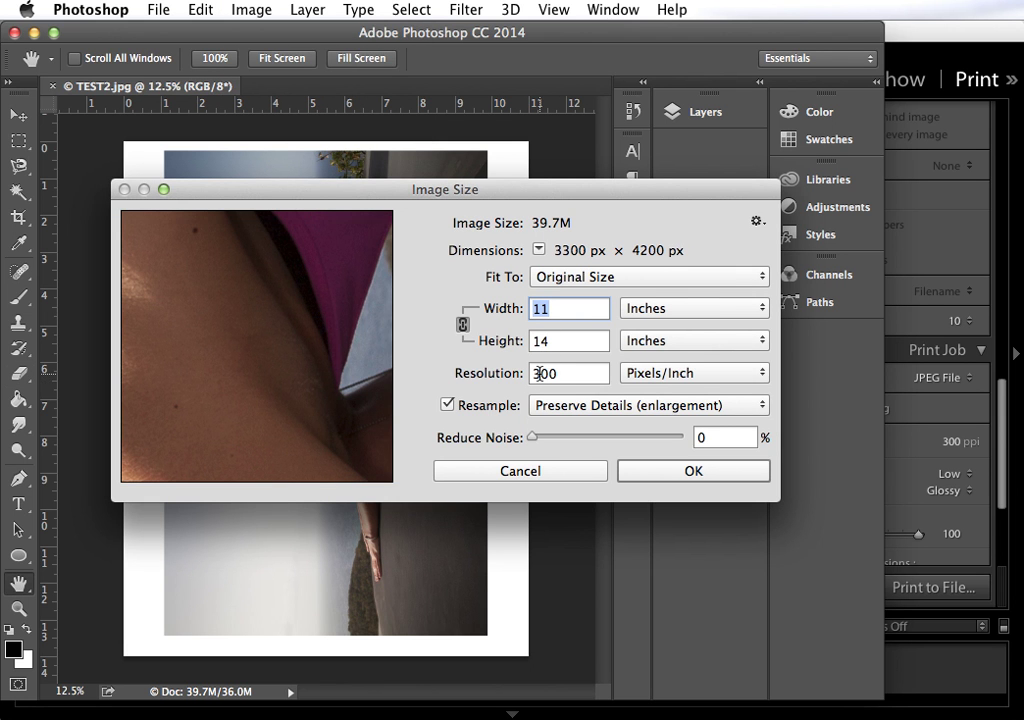
click(682, 472)
key(e)
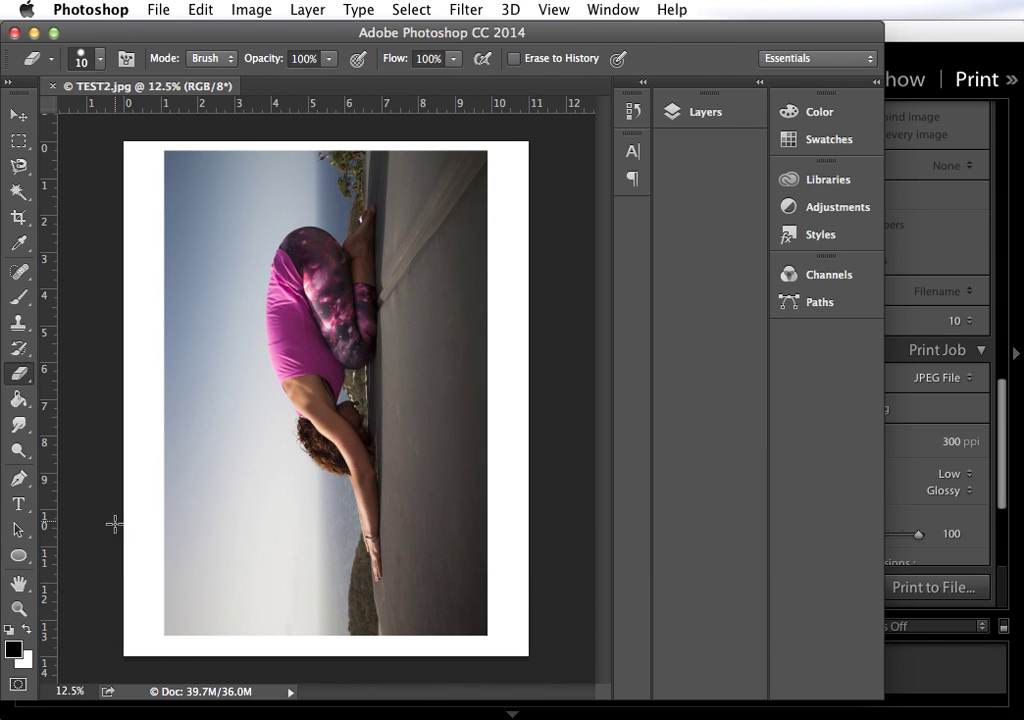